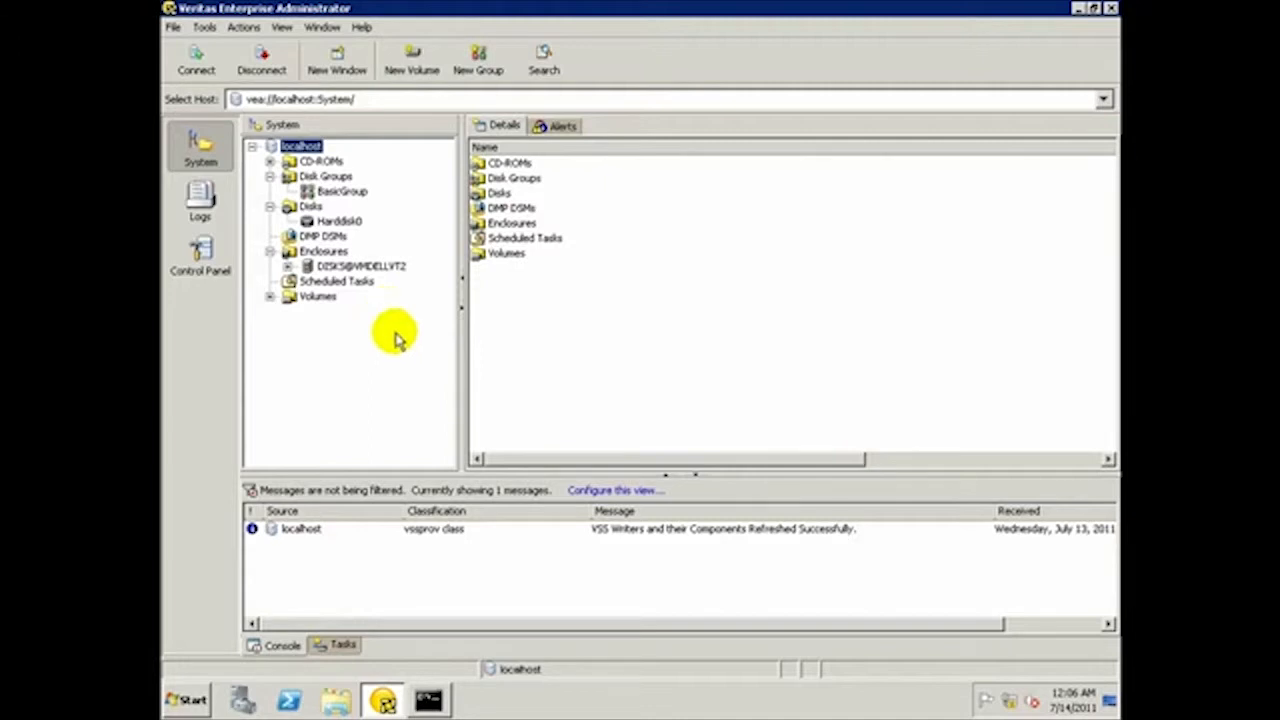
# - In the Command Prompt, set the load balance policy of all DSMs to Round Robin with "vxdmpadm setattr dsm loadbalancepolicy=RR dsmName=ALL"
pyautogui.click(428, 701)
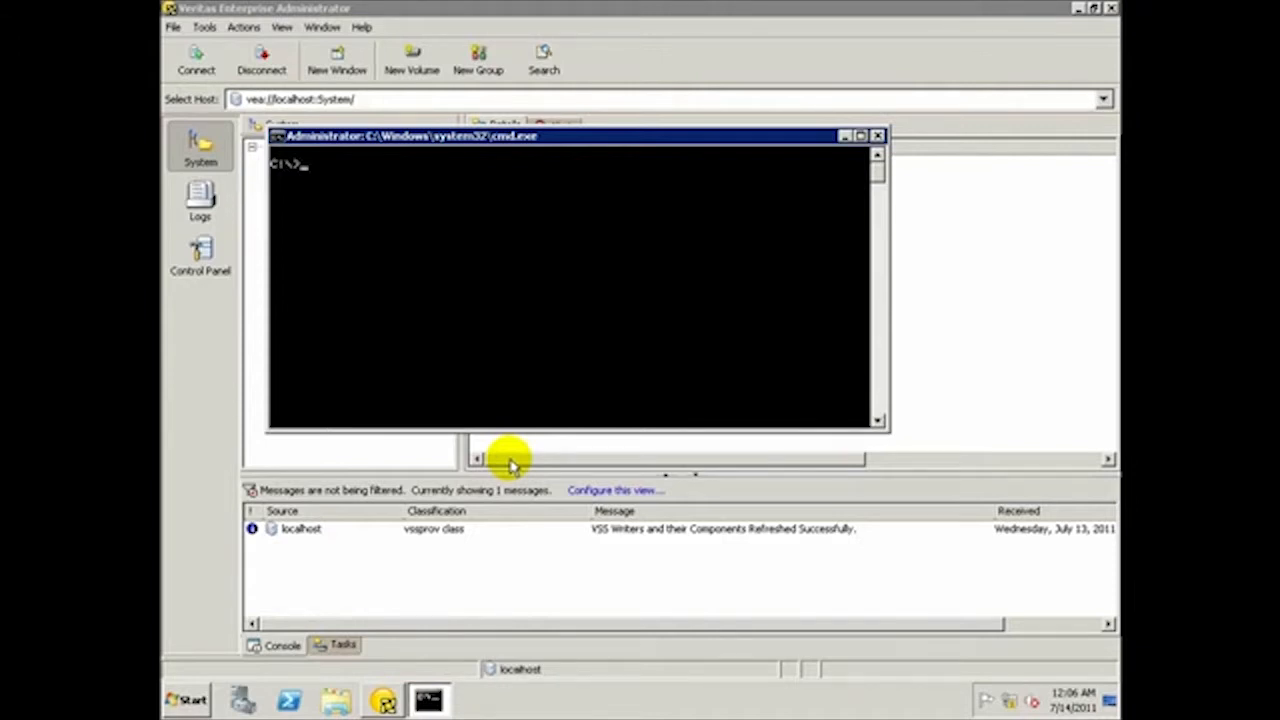
pyautogui.write('vxdmpadm setattr d')
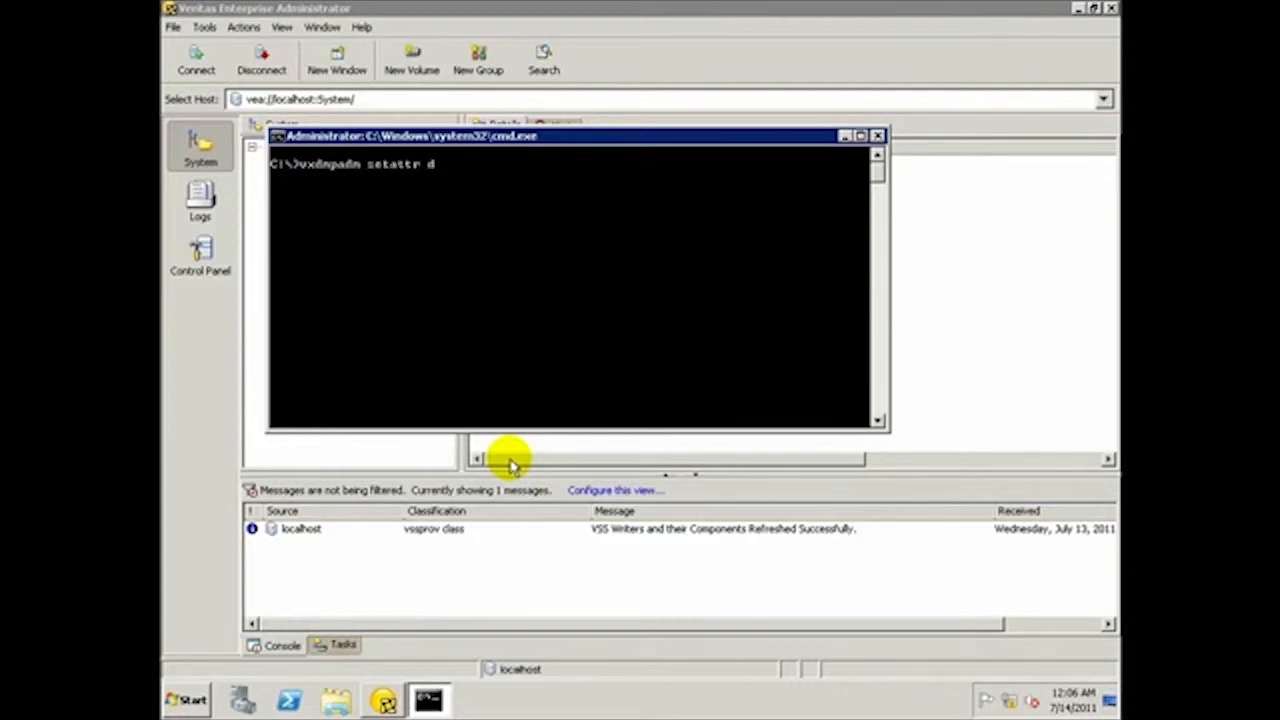
pyautogui.write('sm loadbalancepolicy')
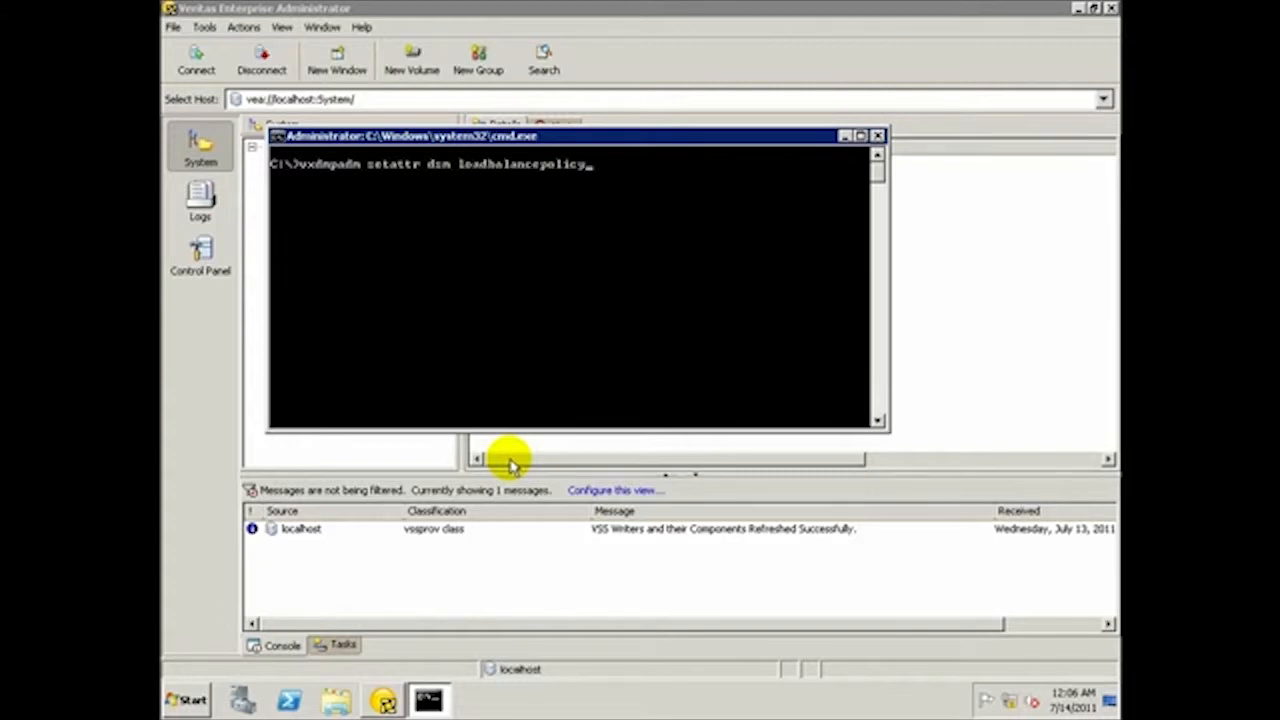
pyautogui.write('=RR dsmName=ALL')
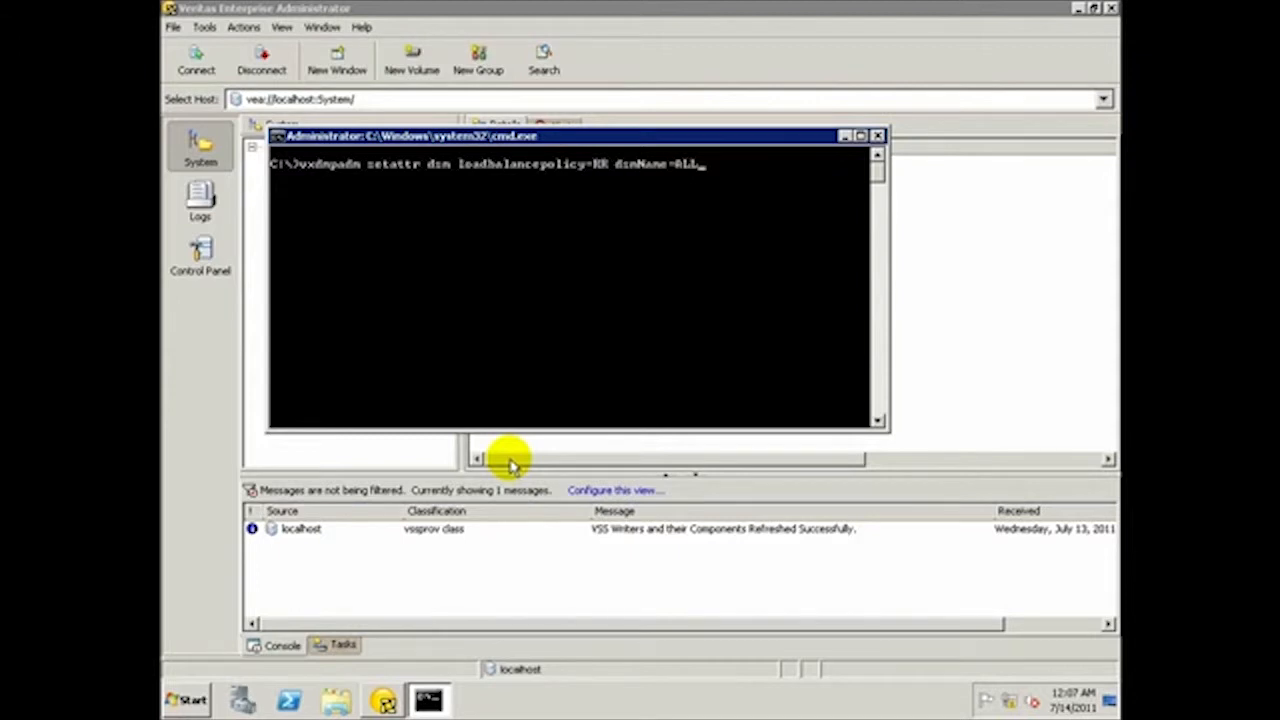
pyautogui.press('Return')
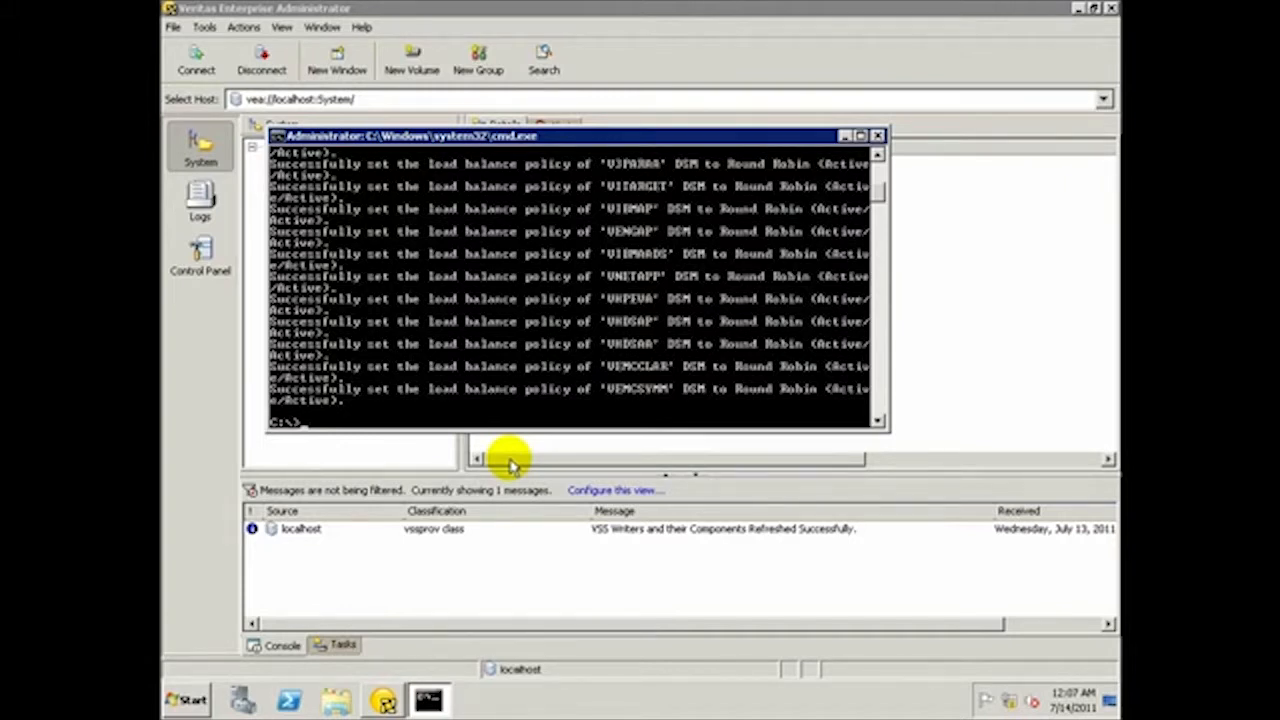
# - Try to enable SCSI-3 support for all DSMs by running "vxdmpadm setdsmscsi3 scsi3support = 1 dsmName=ALL"
pyautogui.write('vxdmpadm setdsmsc')
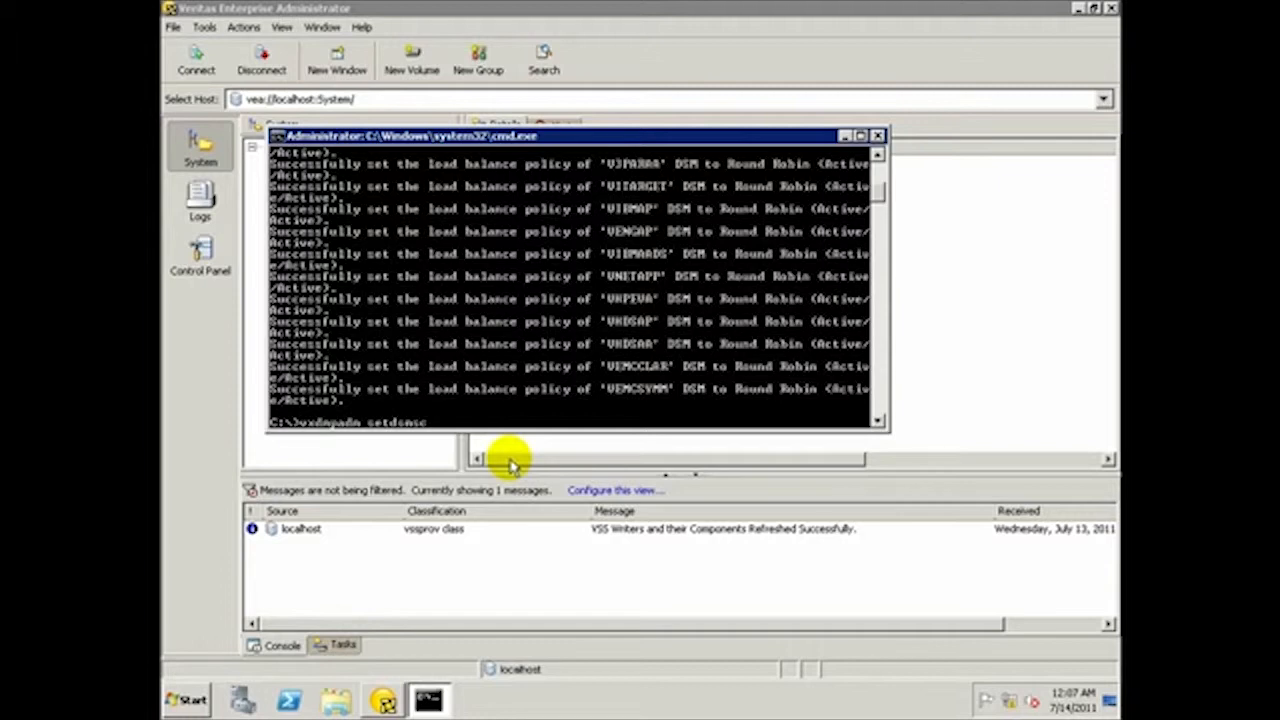
pyautogui.write('si3 scsi3support')
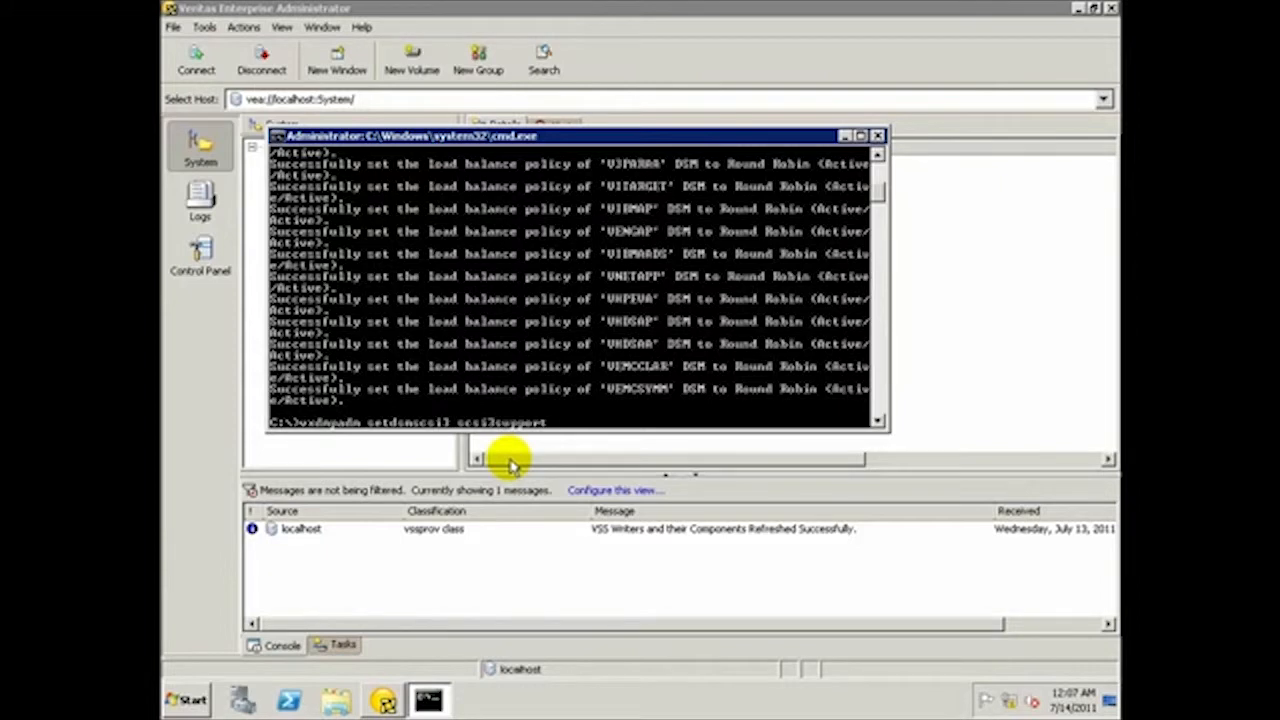
pyautogui.write(' = 1 dsmName=ALL')
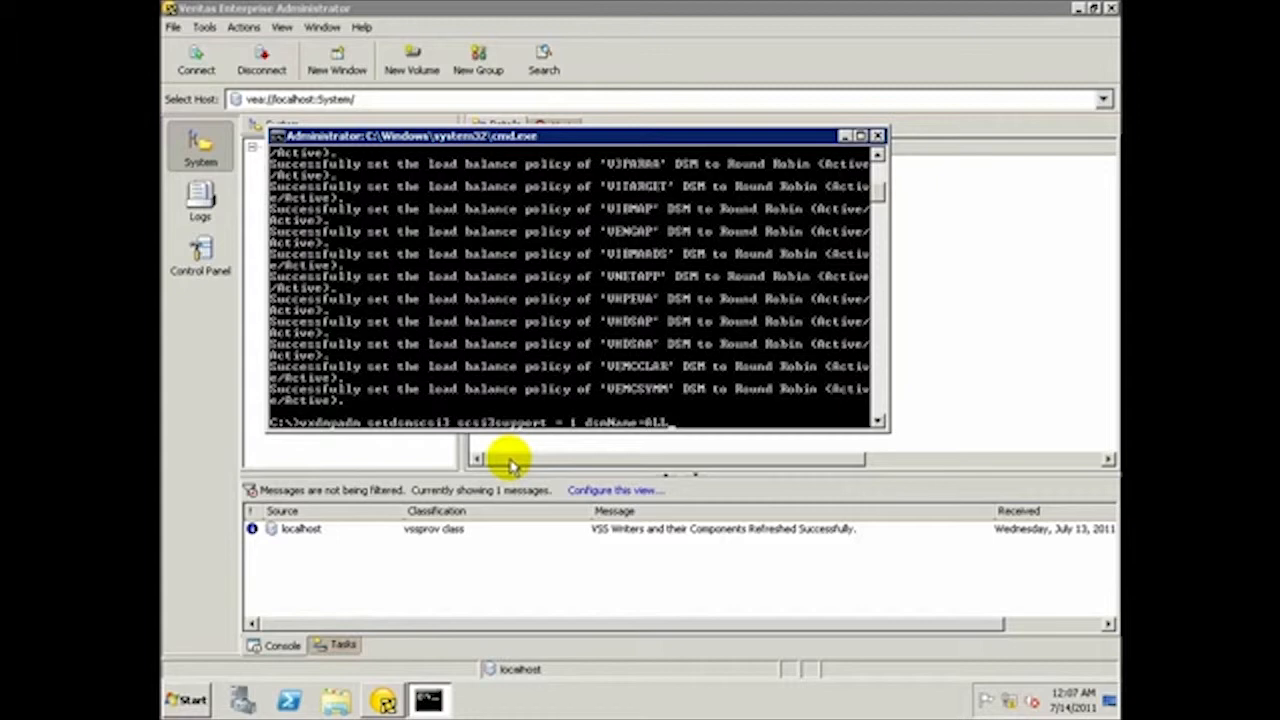
pyautogui.press('Return')
# - Recall the SCSI-3 command, remove the spaces around the equals sign, and run "vxdmpadm setdsmscsi3 scsi3support=1 dsmName=ALL"
pyautogui.press('Up')
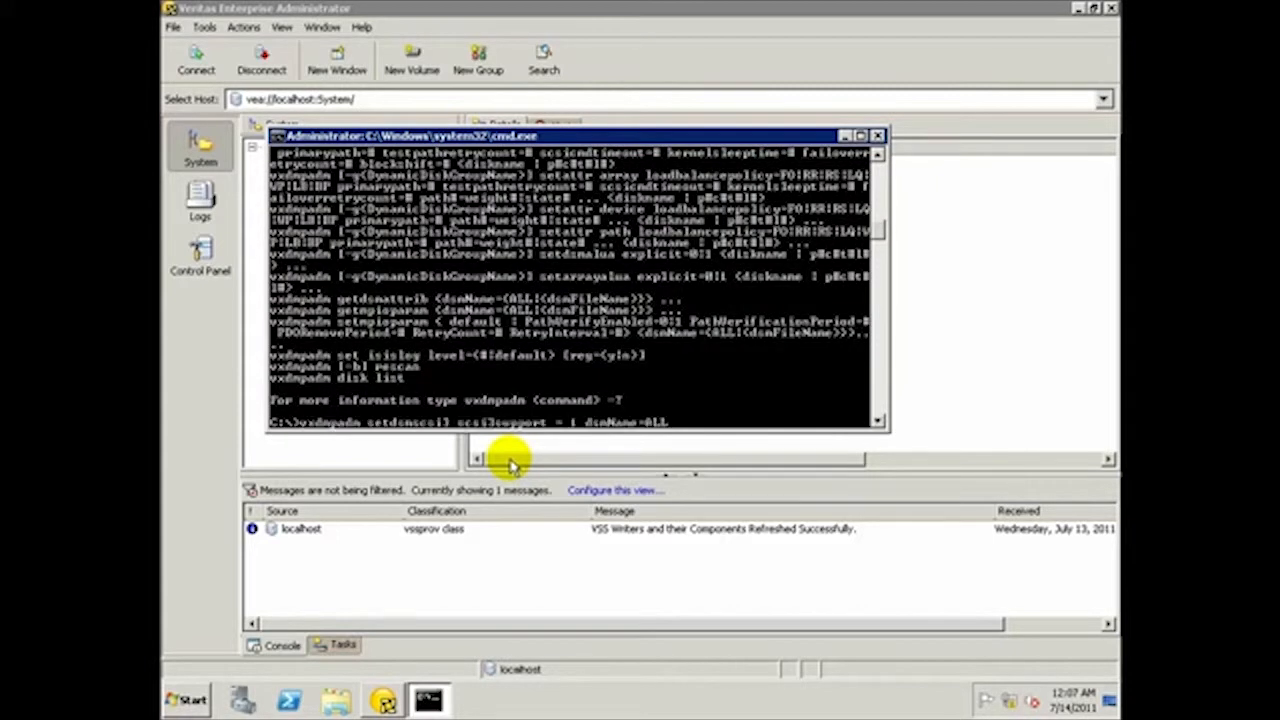
pyautogui.press('Left')
pyautogui.press('Left')
pyautogui.press('Left')
pyautogui.press('Left')
pyautogui.press('Left')
pyautogui.press('Left')
pyautogui.press('Left')
pyautogui.press('Left')
pyautogui.press('Left')
pyautogui.press('Left')
pyautogui.press('Left')
pyautogui.press('Left')
pyautogui.press('Left')
pyautogui.press('Left')
pyautogui.press('Left')
pyautogui.press('Left')
pyautogui.press('Left')
pyautogui.press('Left')
pyautogui.press('Left')
pyautogui.press('Left')
pyautogui.press('Left')
pyautogui.press('Left')
pyautogui.press('Left')
pyautogui.press('Left')
pyautogui.press('Left')
pyautogui.press('Left')
pyautogui.press('Left')
pyautogui.press('Left')
pyautogui.press('Left')
pyautogui.press('Left')
pyautogui.press('Left')
pyautogui.press('Left')
pyautogui.press('Left')
pyautogui.press('Left')
pyautogui.press('Left')
pyautogui.press('Left')
pyautogui.press('Right')
pyautogui.press('Right')
pyautogui.press('Right')
pyautogui.press('Right')
pyautogui.press('Right')
pyautogui.press('Right')
pyautogui.press('Right')
pyautogui.press('Right')
pyautogui.press('Right')
pyautogui.press('Right')
pyautogui.press('Right')
pyautogui.press('Right')
pyautogui.press('Right')
pyautogui.press('Right')
pyautogui.press('Right')
pyautogui.press('Right')
pyautogui.press('Right')
pyautogui.press('Right')
pyautogui.press('Right')
pyautogui.press('Right')
pyautogui.press('Right')
pyautogui.press('Right')
pyautogui.press('Right')
pyautogui.press('Right')
pyautogui.press('Right')
pyautogui.press('BackSpace')
pyautogui.press('Right')
pyautogui.press('Right')
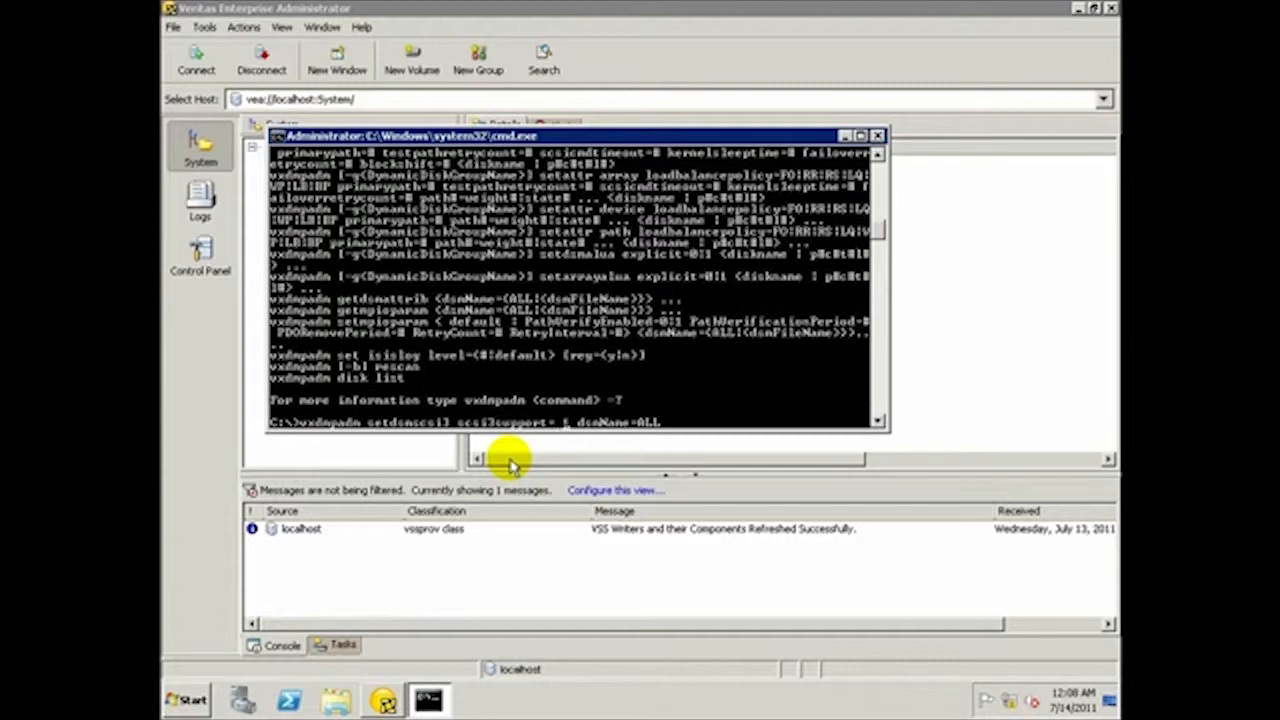
pyautogui.press('BackSpace')
pyautogui.press('Left')
pyautogui.press('Left')
pyautogui.press('Left')
pyautogui.press('Left')
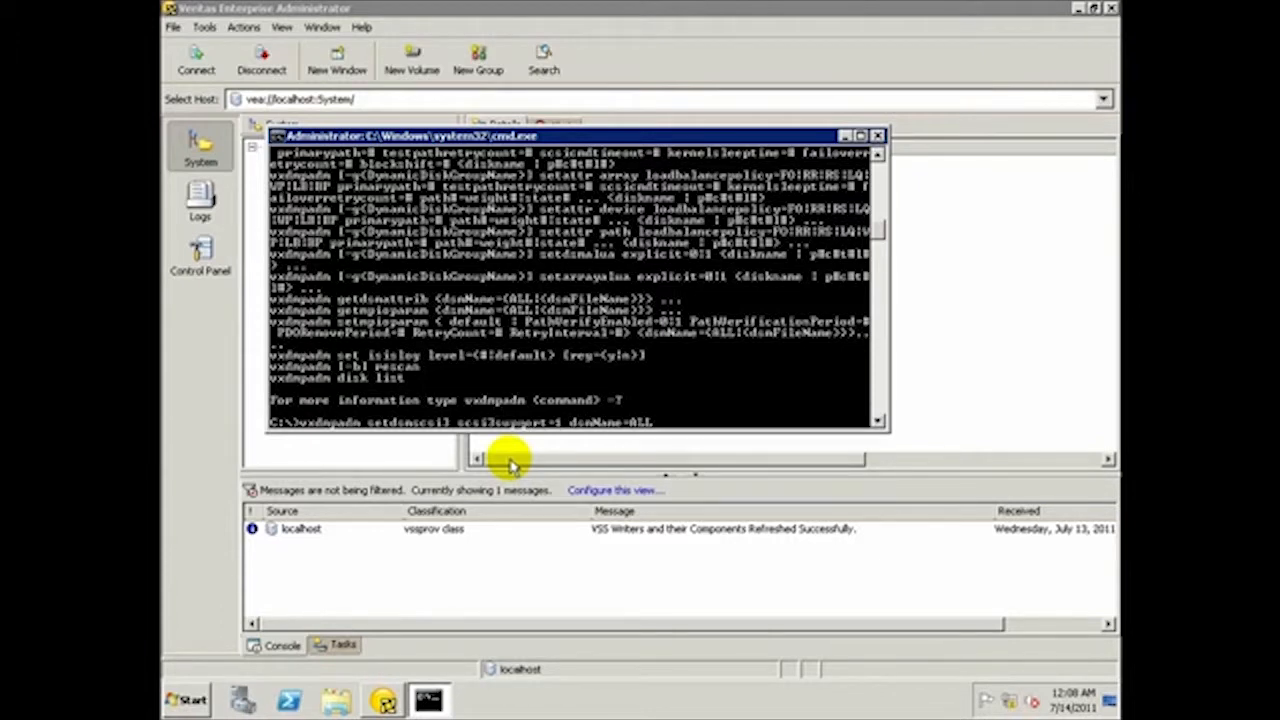
pyautogui.press('Right')
pyautogui.press('Right')
pyautogui.press('Right')
pyautogui.press('Right')
pyautogui.press('Right')
pyautogui.press('Right')
pyautogui.press('Right')
pyautogui.press('Right')
pyautogui.press('Right')
pyautogui.press('Right')
pyautogui.press('Right')
pyautogui.press('Right')
pyautogui.press('Right')
pyautogui.press('Right')
pyautogui.press('Right')
pyautogui.press('Right')
pyautogui.press('Right')
pyautogui.press('Right')
pyautogui.press('Right')
pyautogui.press('Return')
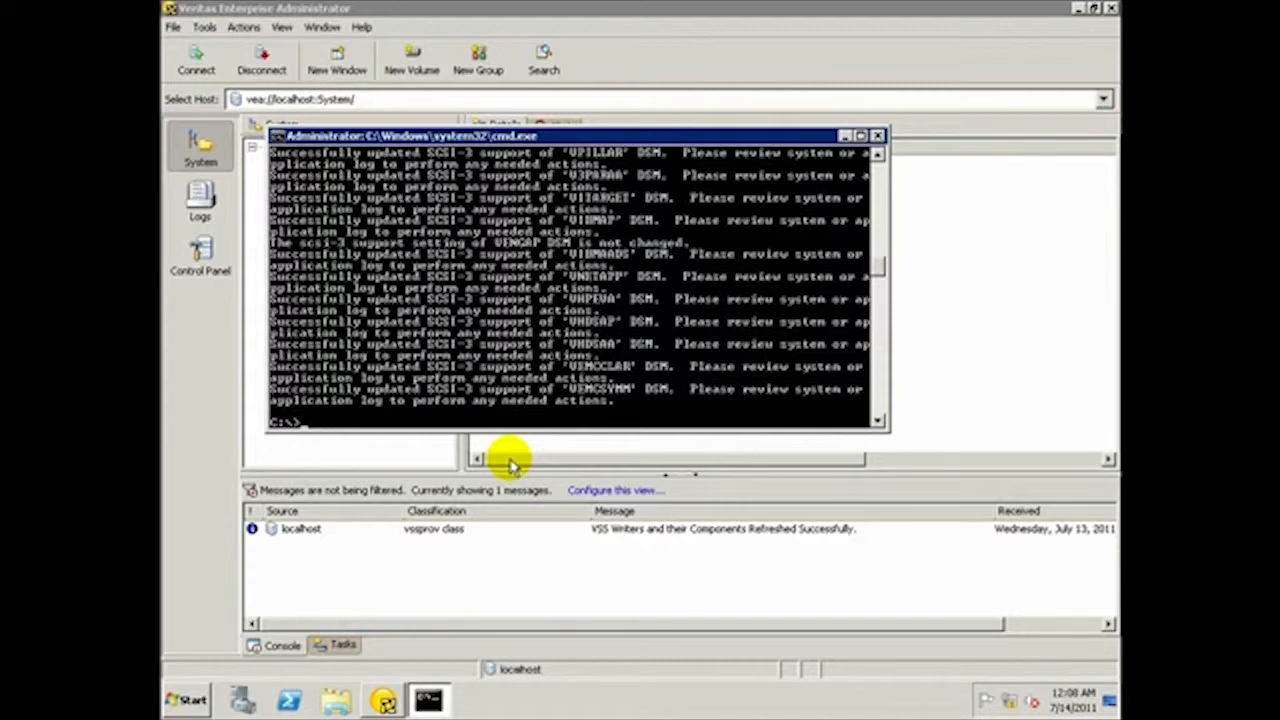
# - List the load balance policy and SCSI-3 support of every DSM with "vxdmpadm getdsmattrib dsmName=ALL"
pyautogui.write('vxdmpadm')
pyautogui.write(' getdmpno')
pyautogui.write('tr')
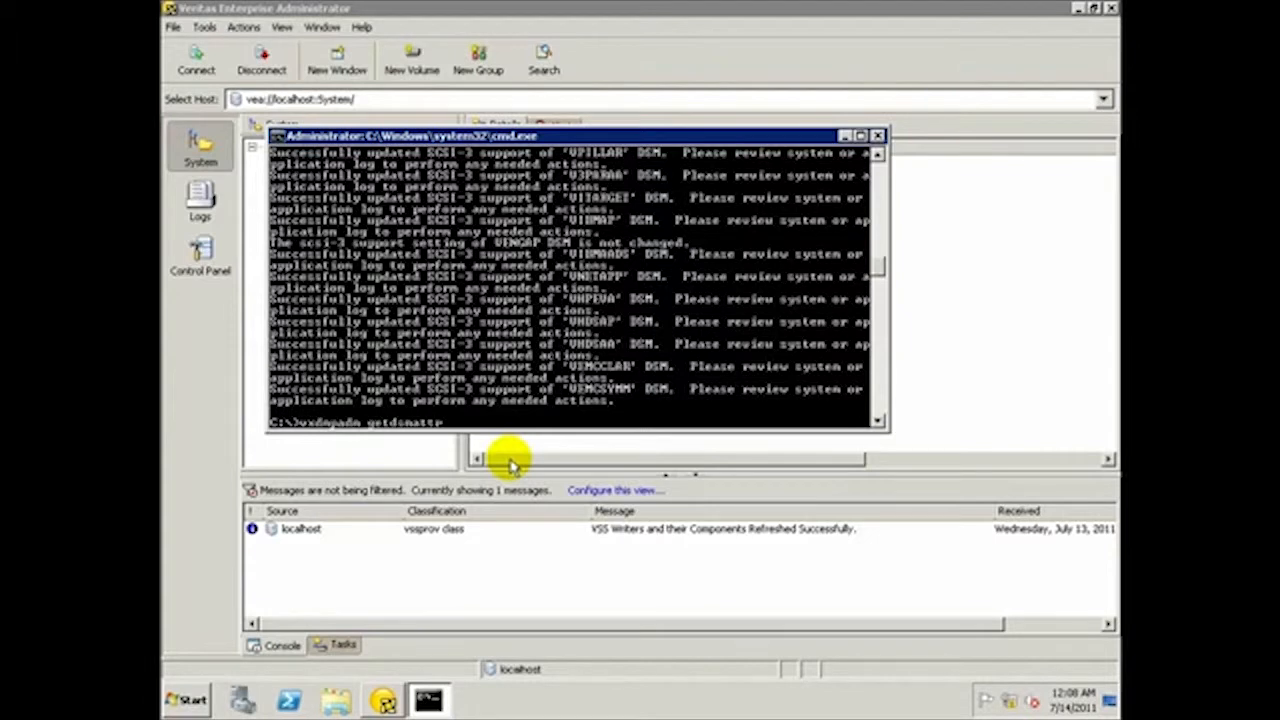
pyautogui.write('ib dsmName=ALL')
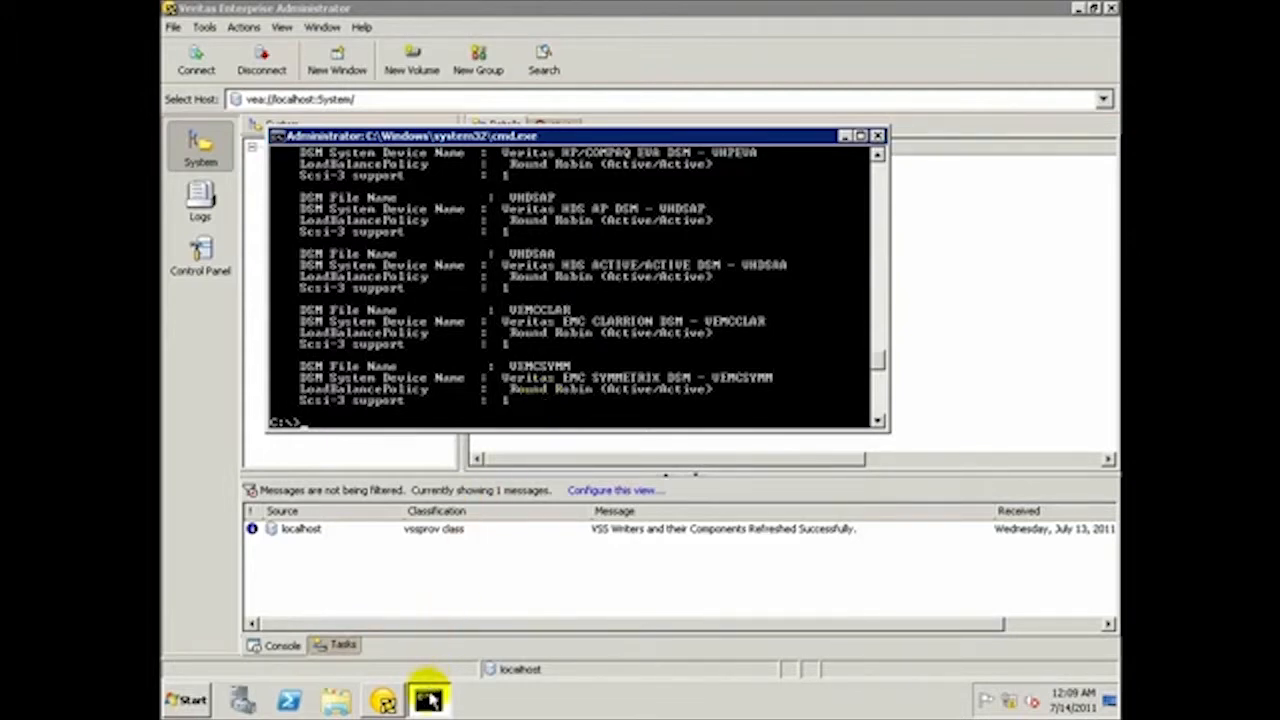
# - Put the Command Prompt away, launch Device Manager with devmgmt.msc, and enable the first QLogic Fibre Channel Adapter
pyautogui.click(430, 702)
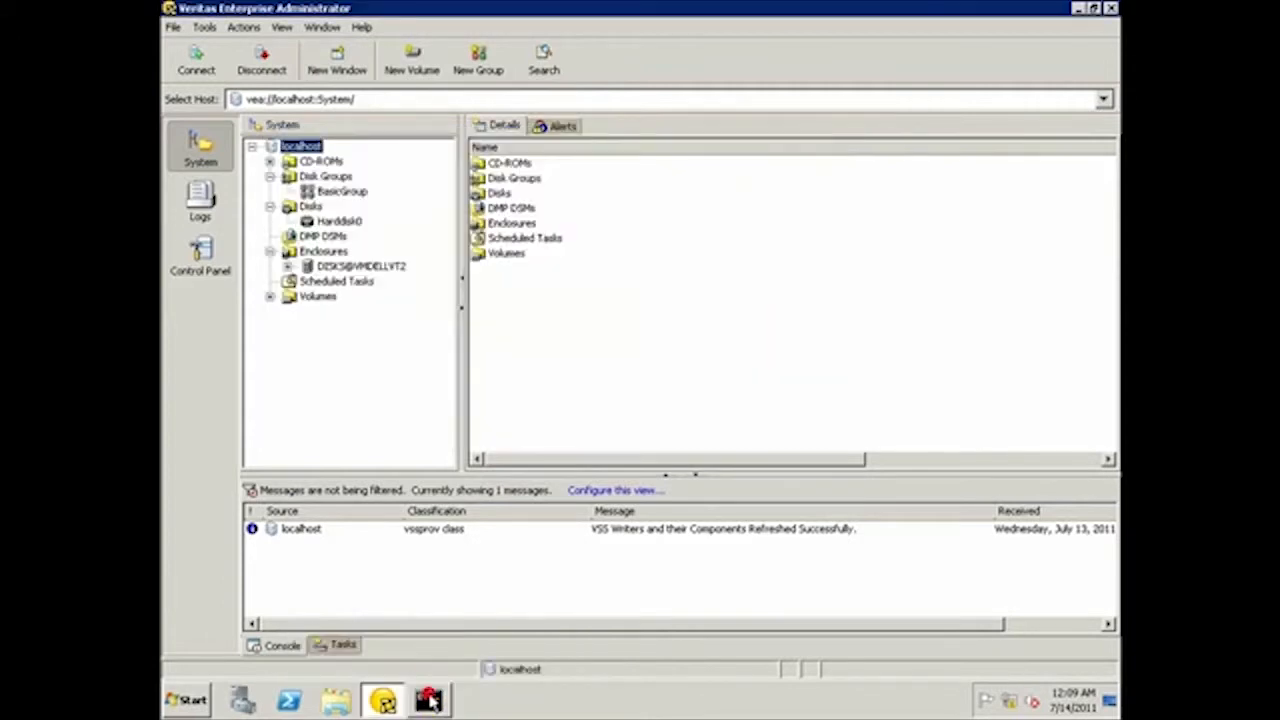
pyautogui.press('super+r')
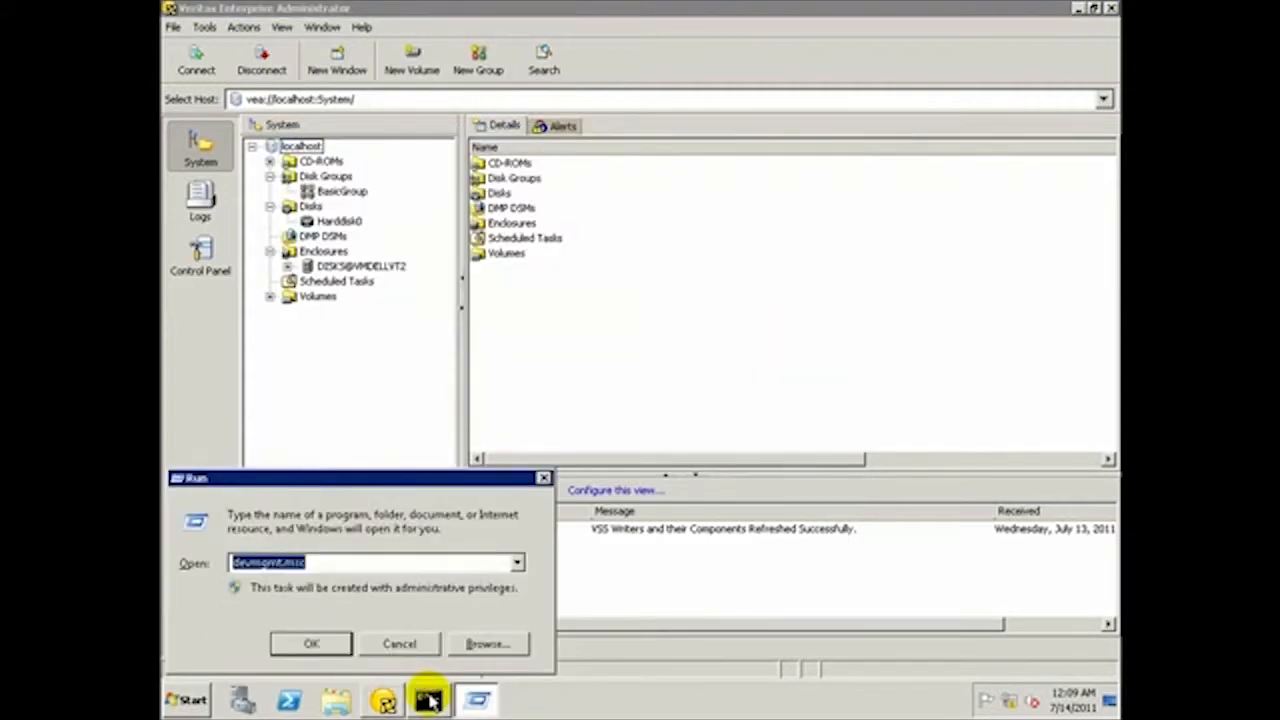
pyautogui.press('Return')
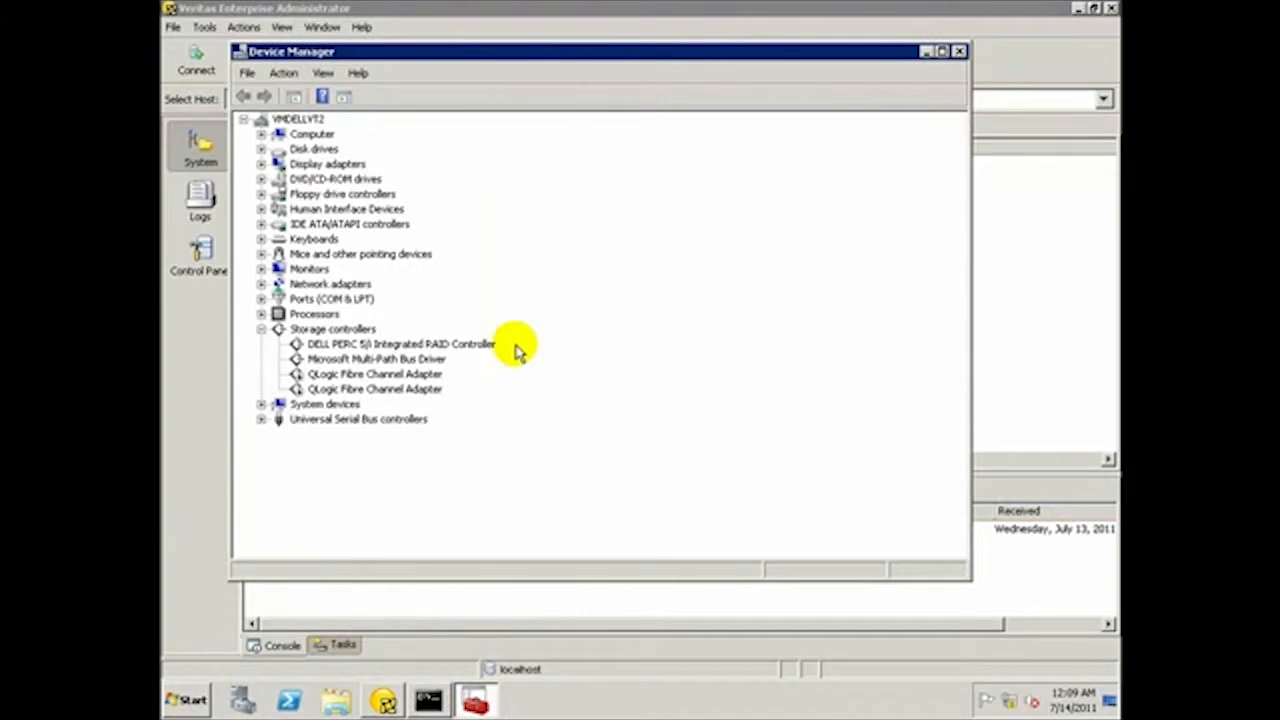
pyautogui.rightClick(432, 378)
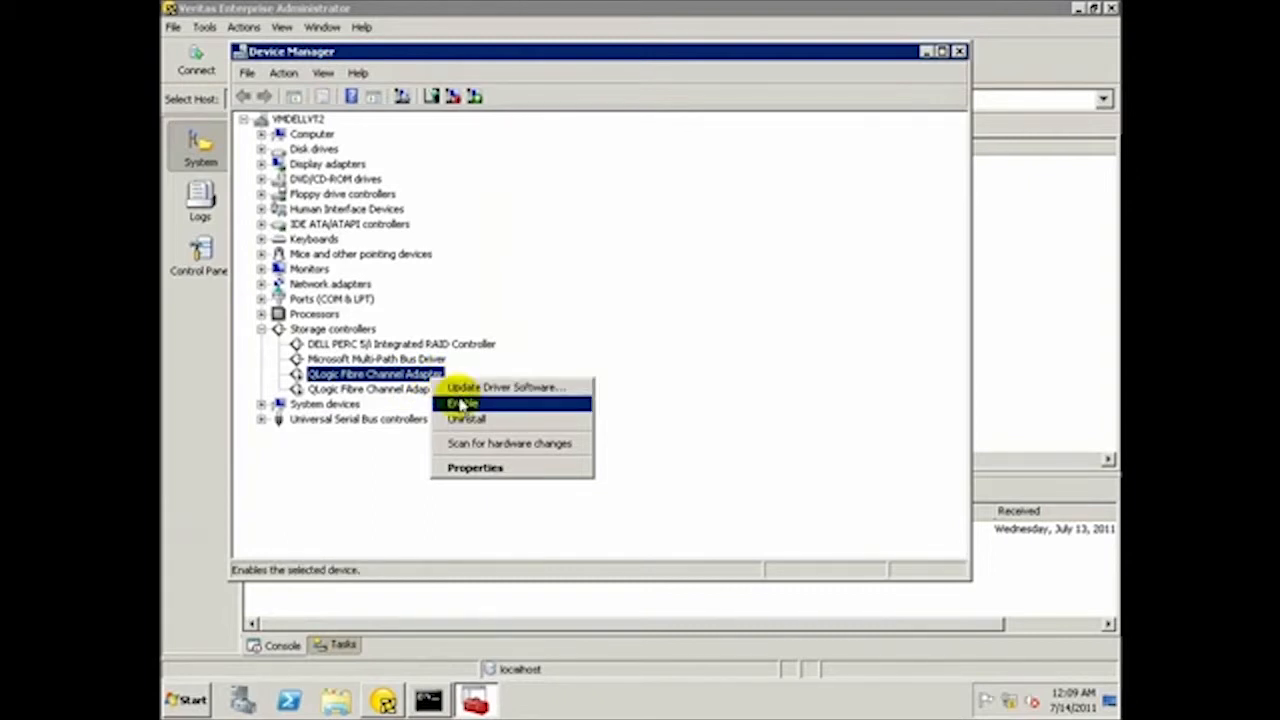
pyautogui.click(462, 404)
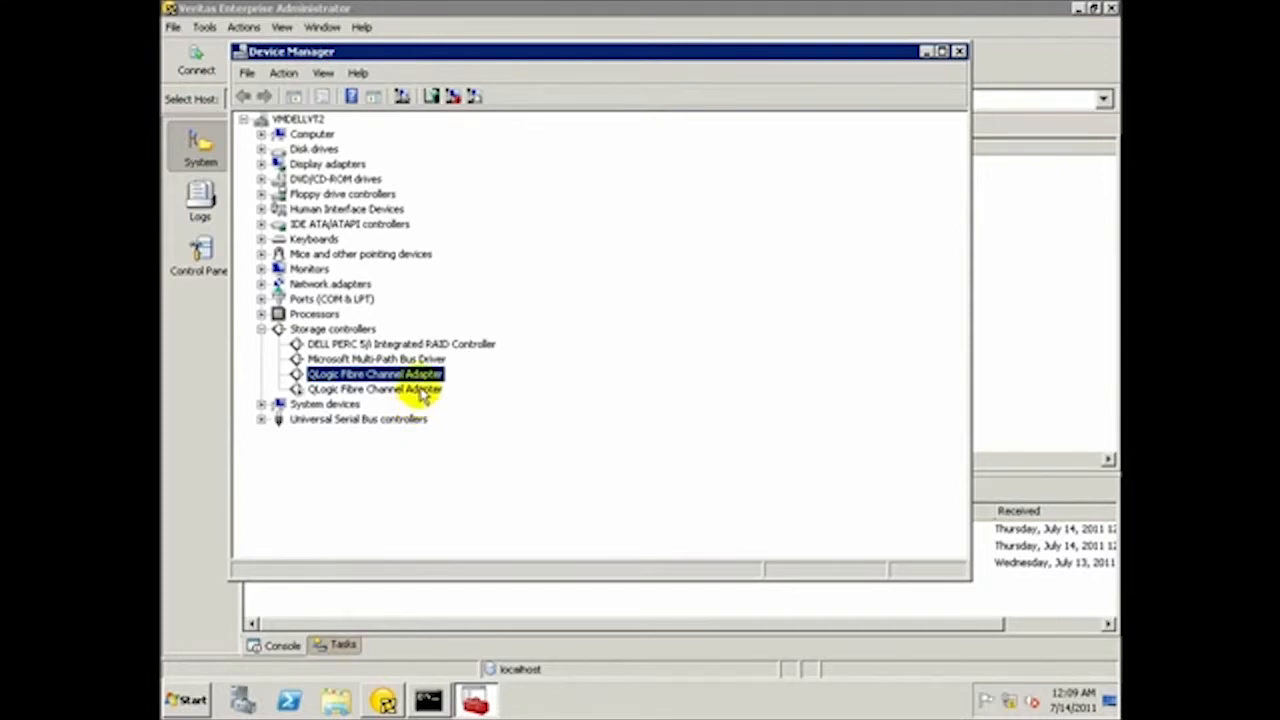
# - Enable the second QLogic Fibre Channel Adapter and expand the Disk drives category to check the attached disks
pyautogui.click(422, 392)
pyautogui.rightClick(422, 392)
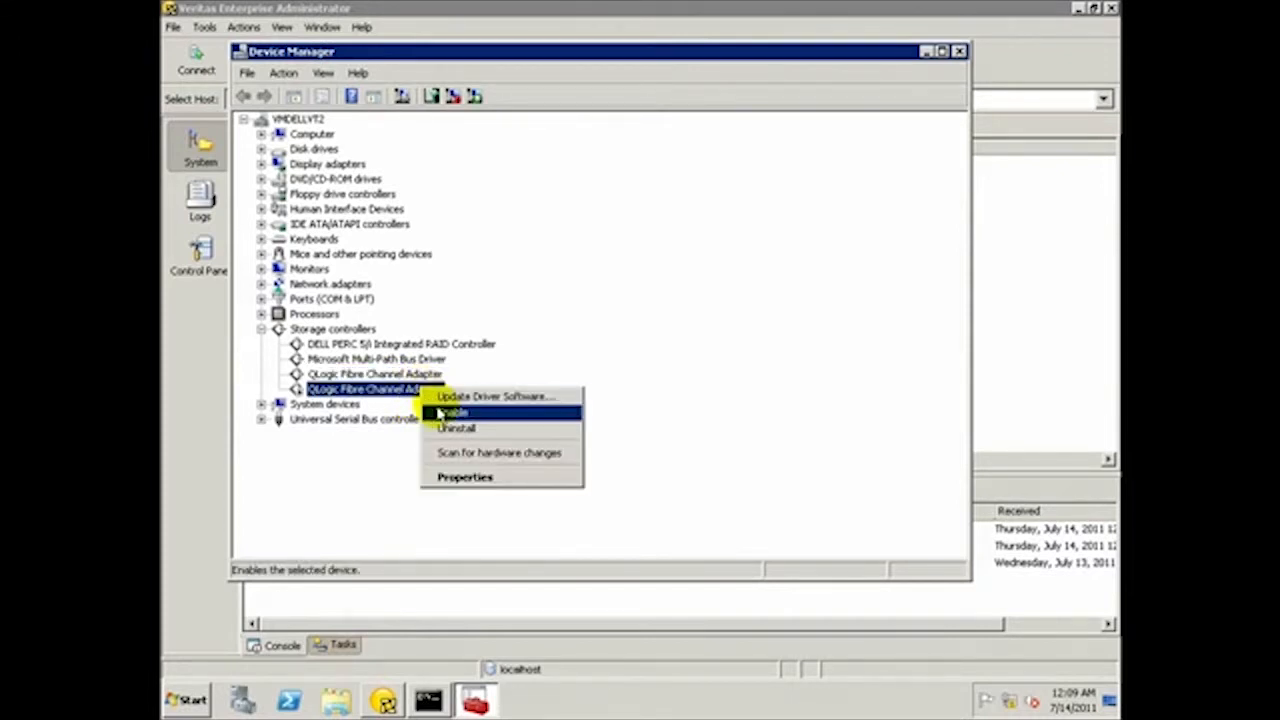
pyautogui.click(436, 409)
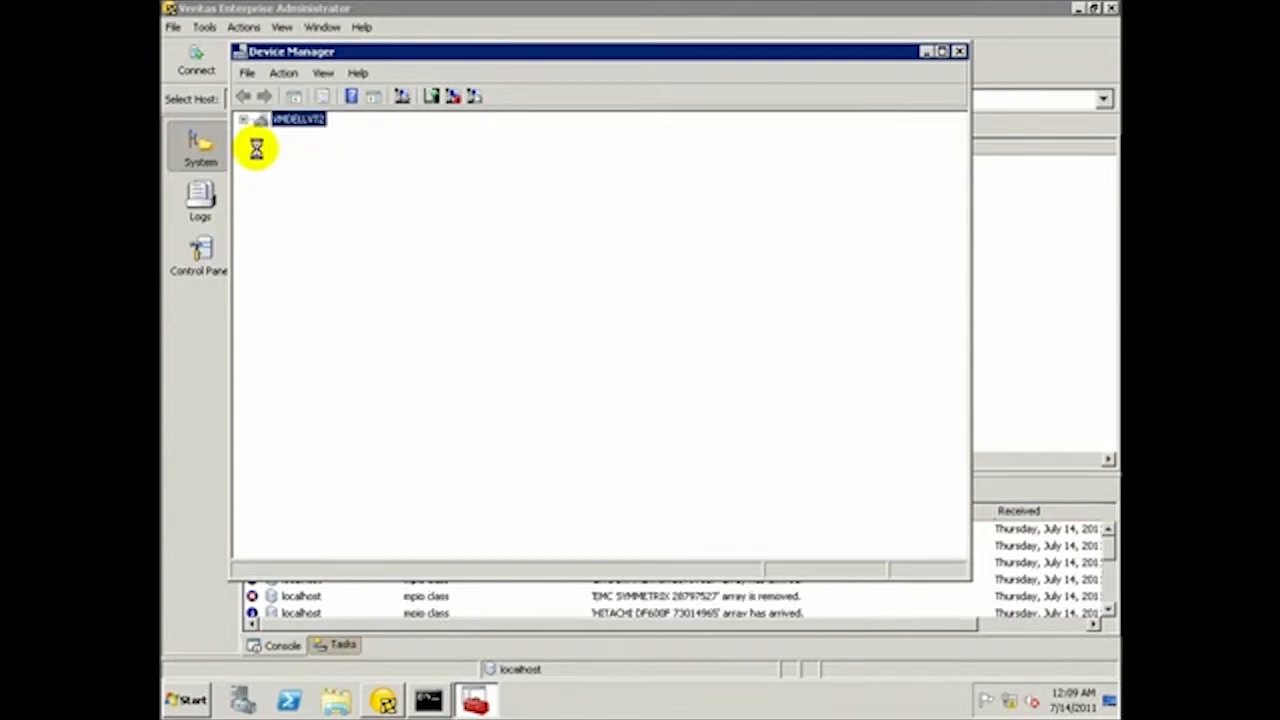
pyautogui.click(260, 149)
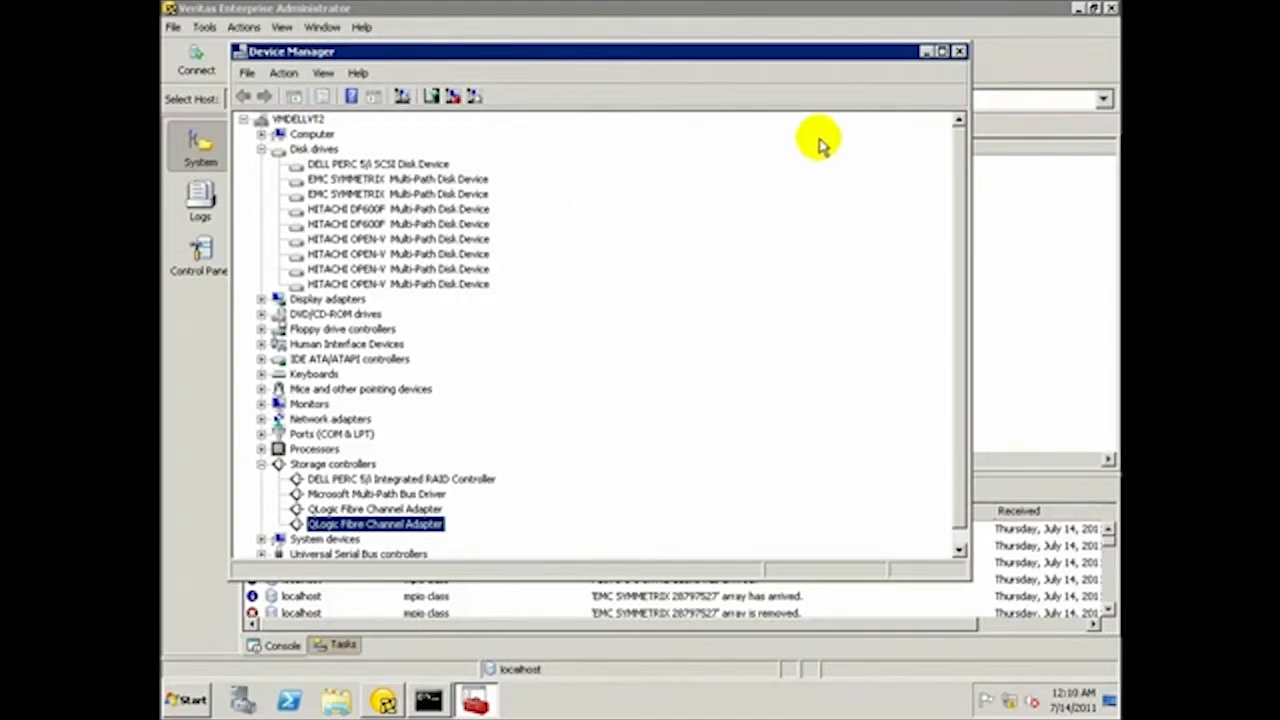
# - Return to Veritas Enterprise Administrator, widen the system tree, and expand DMP DSMs, VHDSAA, VHDSAP and the HITACHI OPEN-V array to examine their disks
pyautogui.click(928, 51)
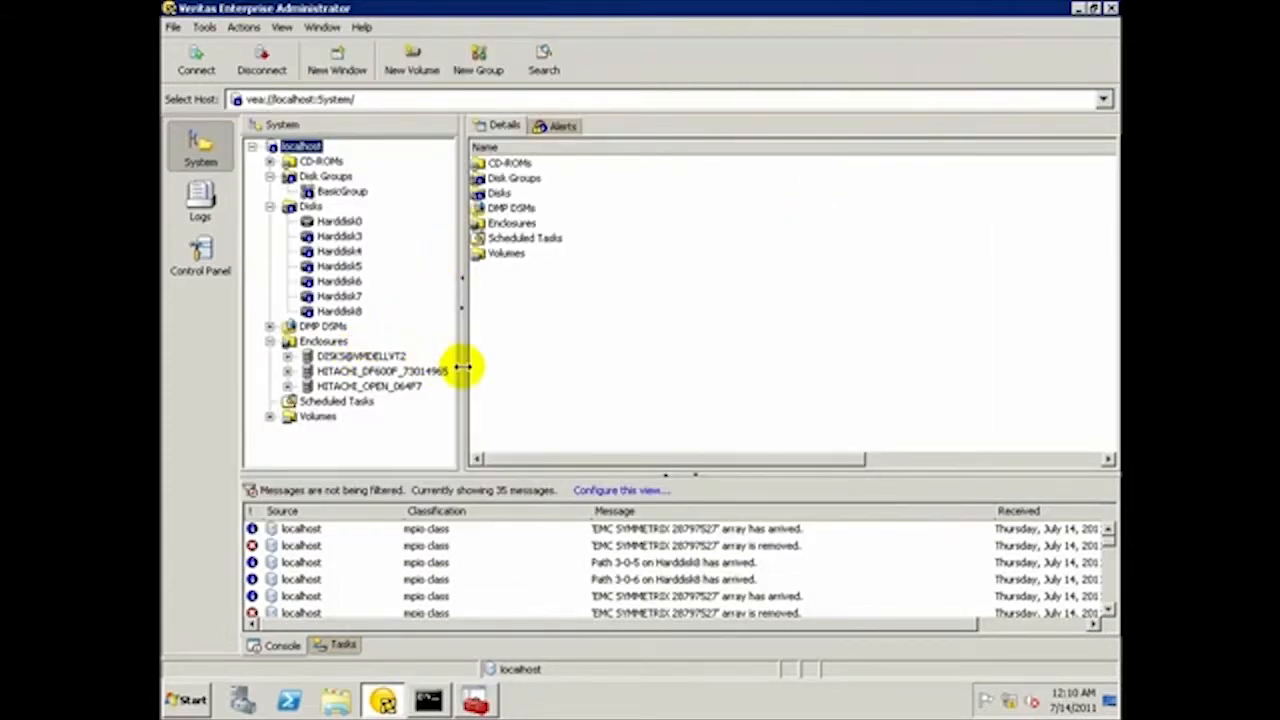
pyautogui.moveTo(462, 366); pyautogui.dragTo(537, 366)
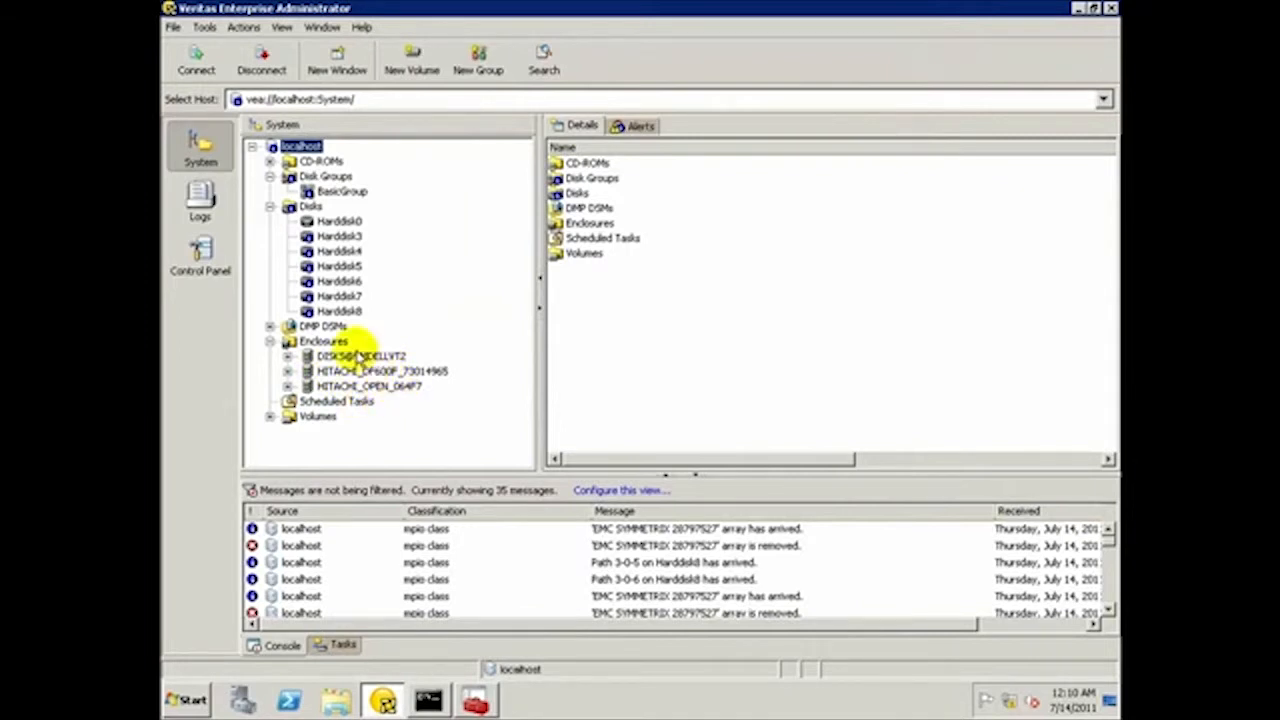
pyautogui.click(270, 327)
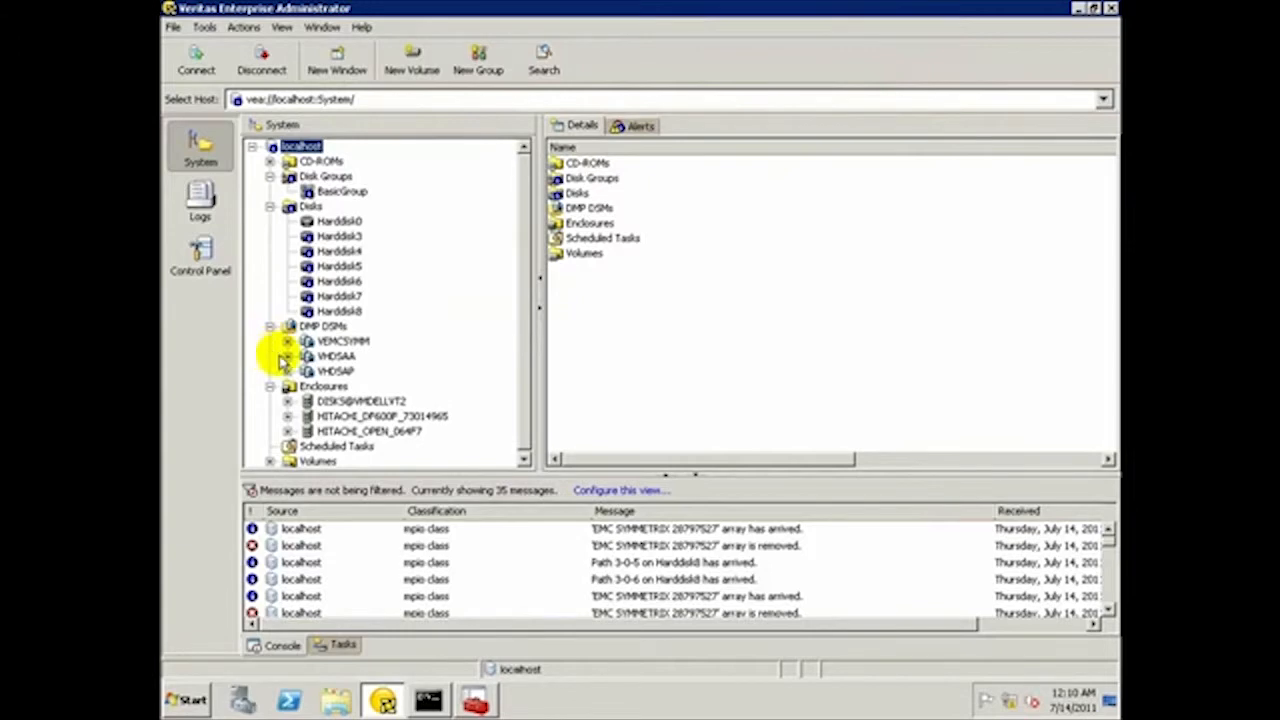
pyautogui.click(287, 356)
pyautogui.click(288, 386)
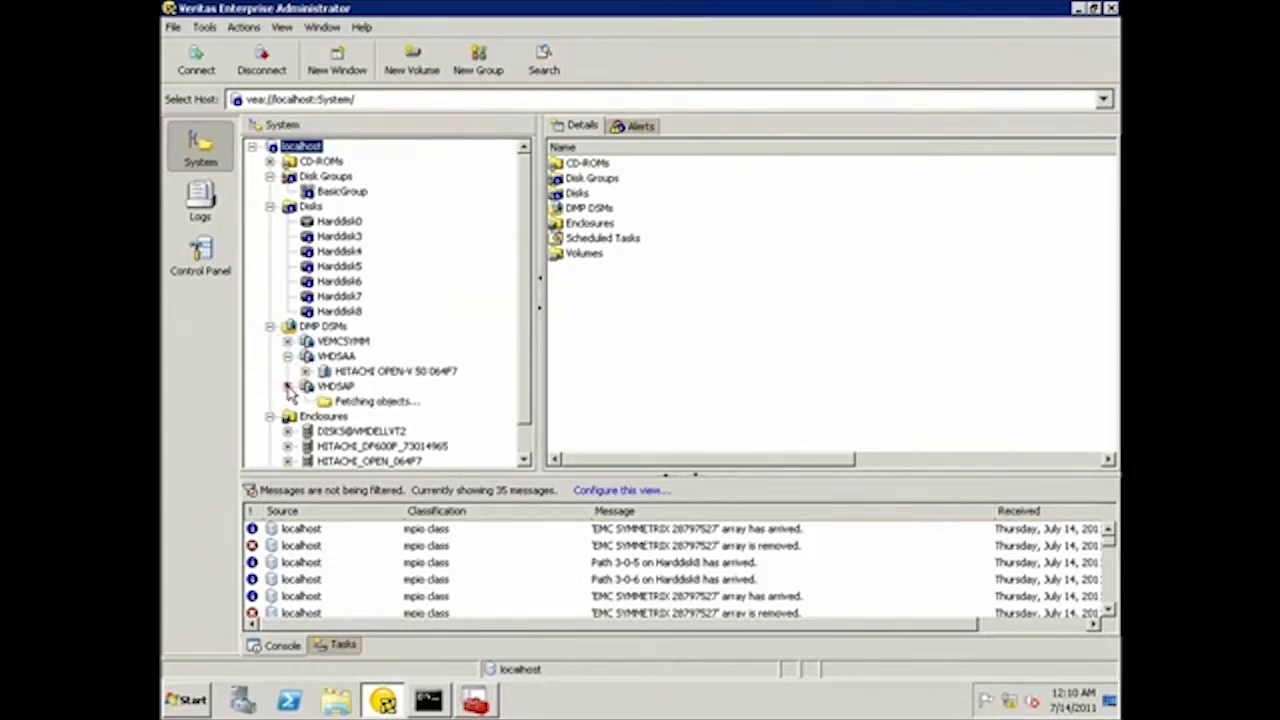
pyautogui.click(305, 371)
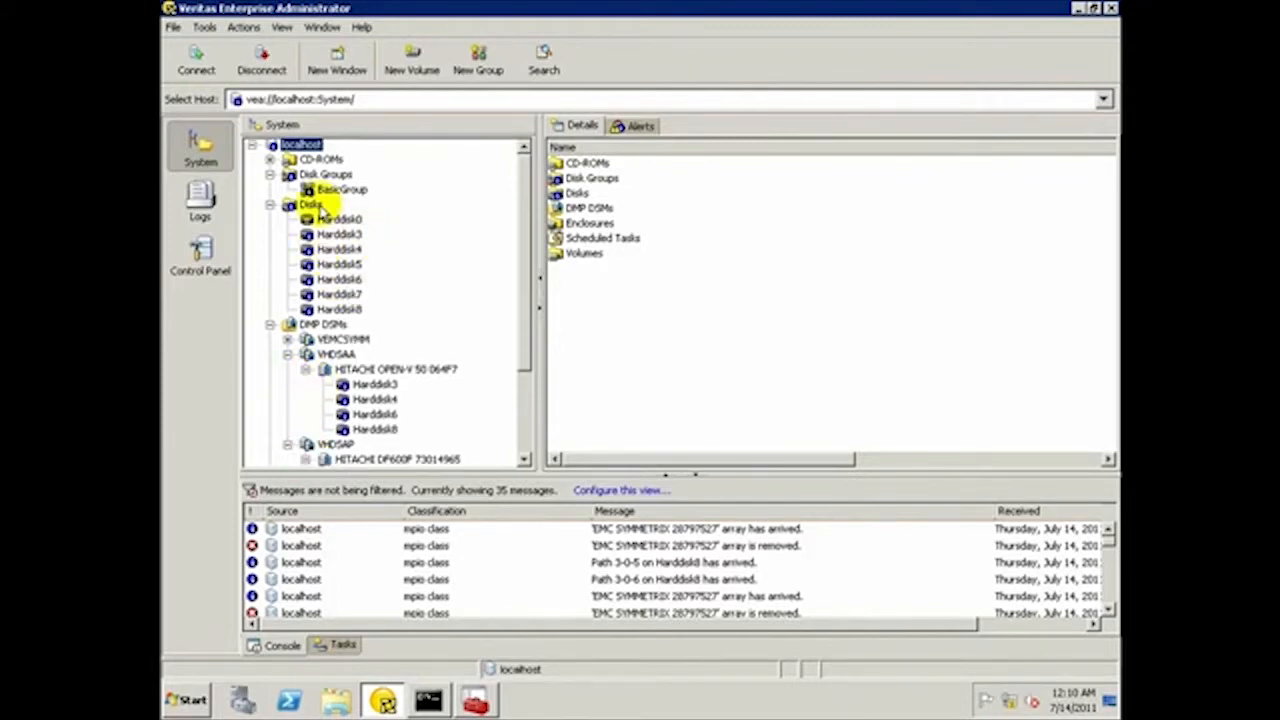
# - Bring the six offline disks Harddisk3 through Harddisk8 online together, accepting the confirmation for all of them
pyautogui.click(311, 204)
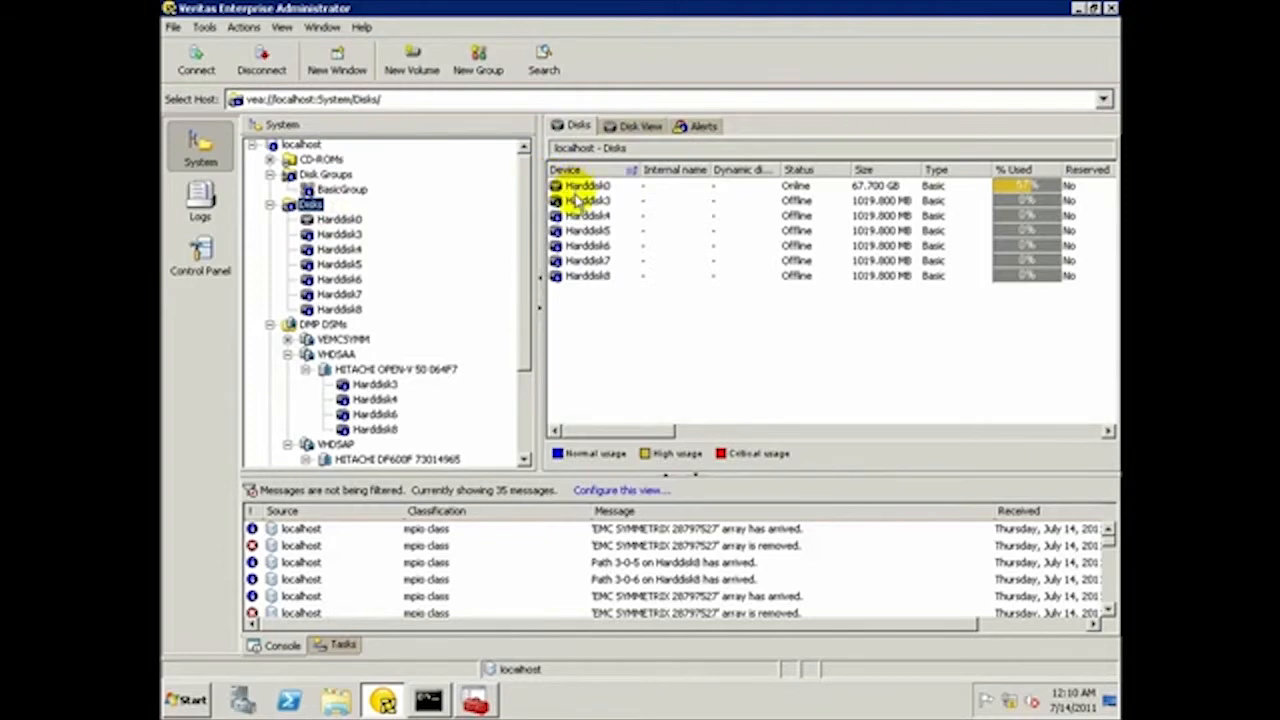
pyautogui.moveTo(577, 203); pyautogui.dragTo(578, 279)
pyautogui.rightClick(580, 262)
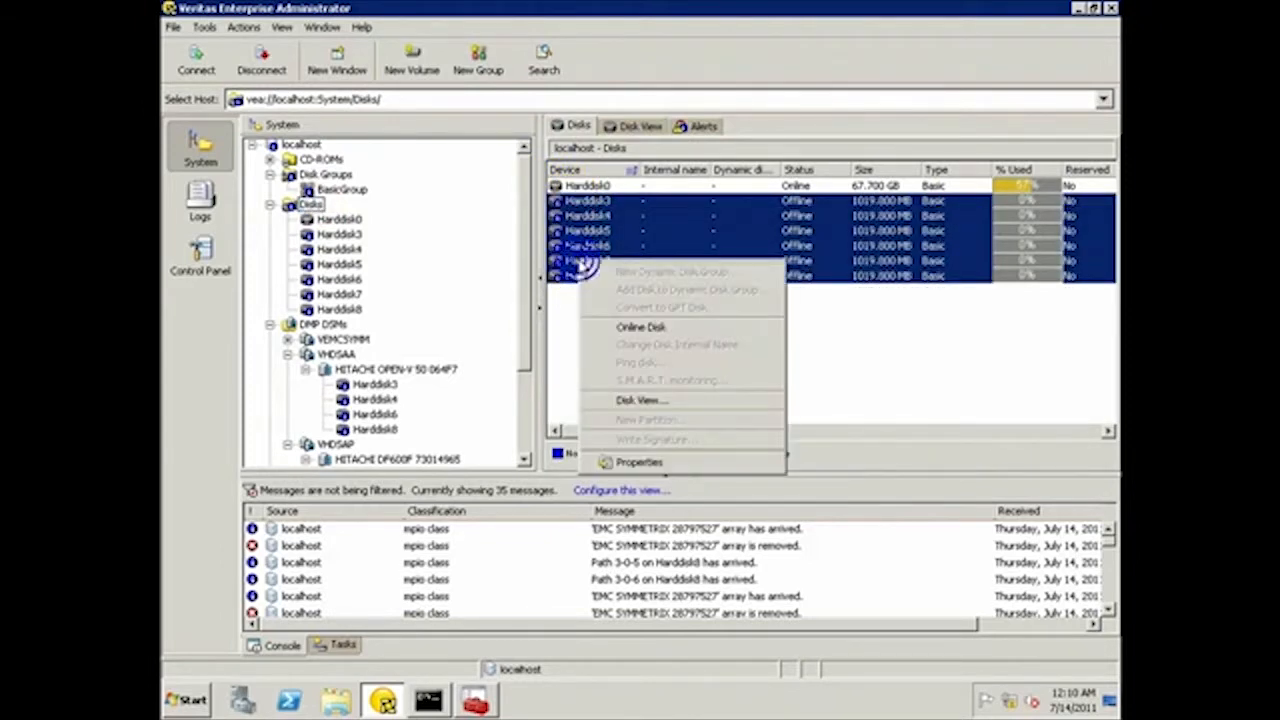
pyautogui.click(636, 325)
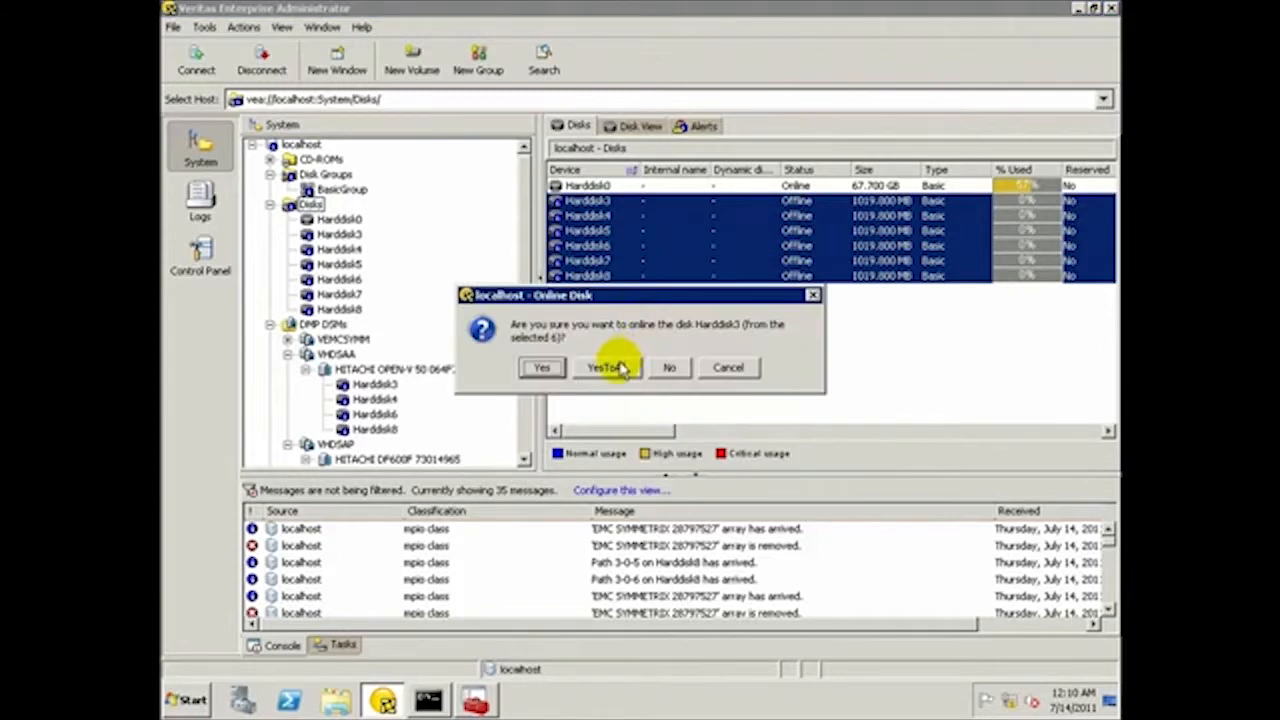
pyautogui.click(618, 366)
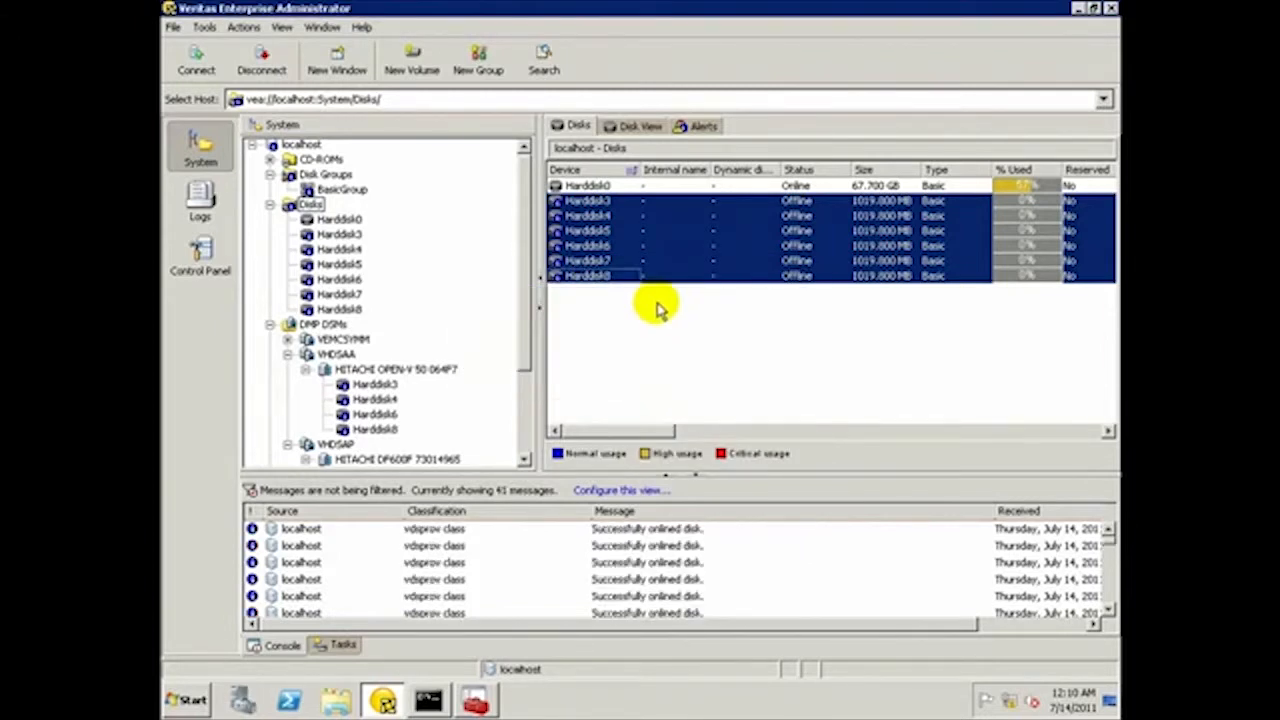
pyautogui.click(658, 308)
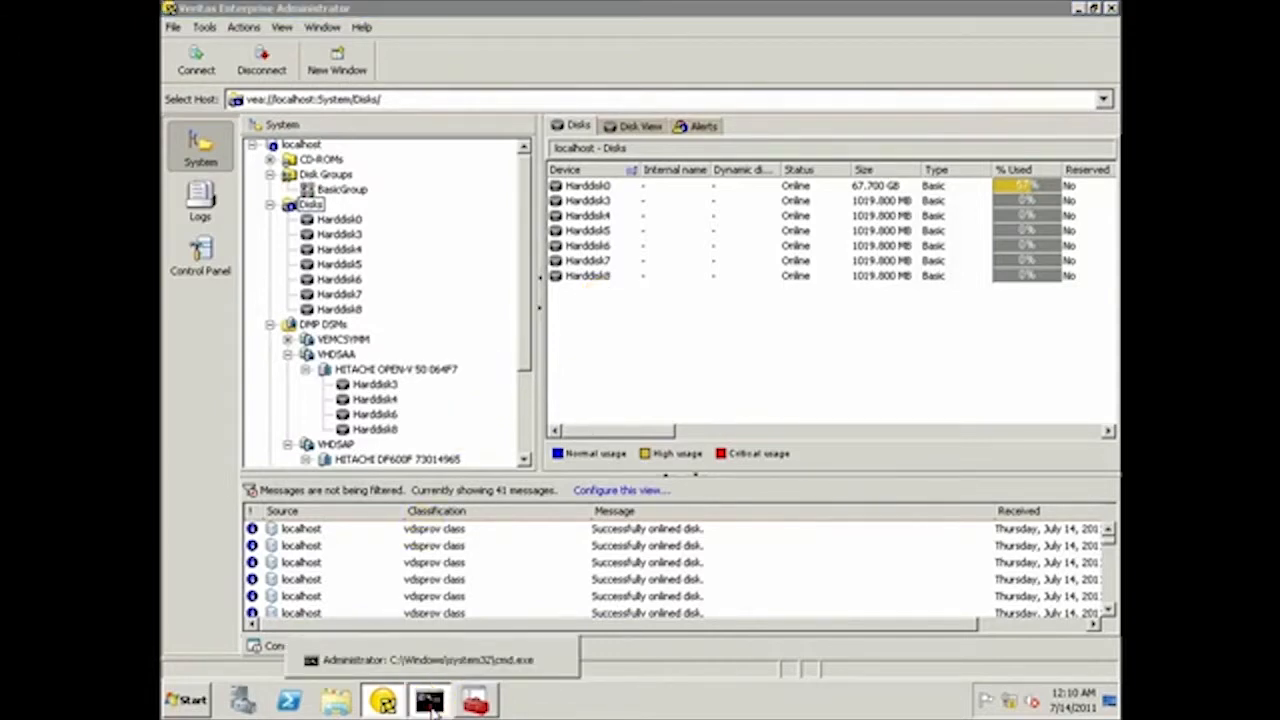
# - Run vxdmpadm arrayinfo harddisk3 in the Command Prompt to examine the array's settings, then put the console away
pyautogui.click(430, 703)
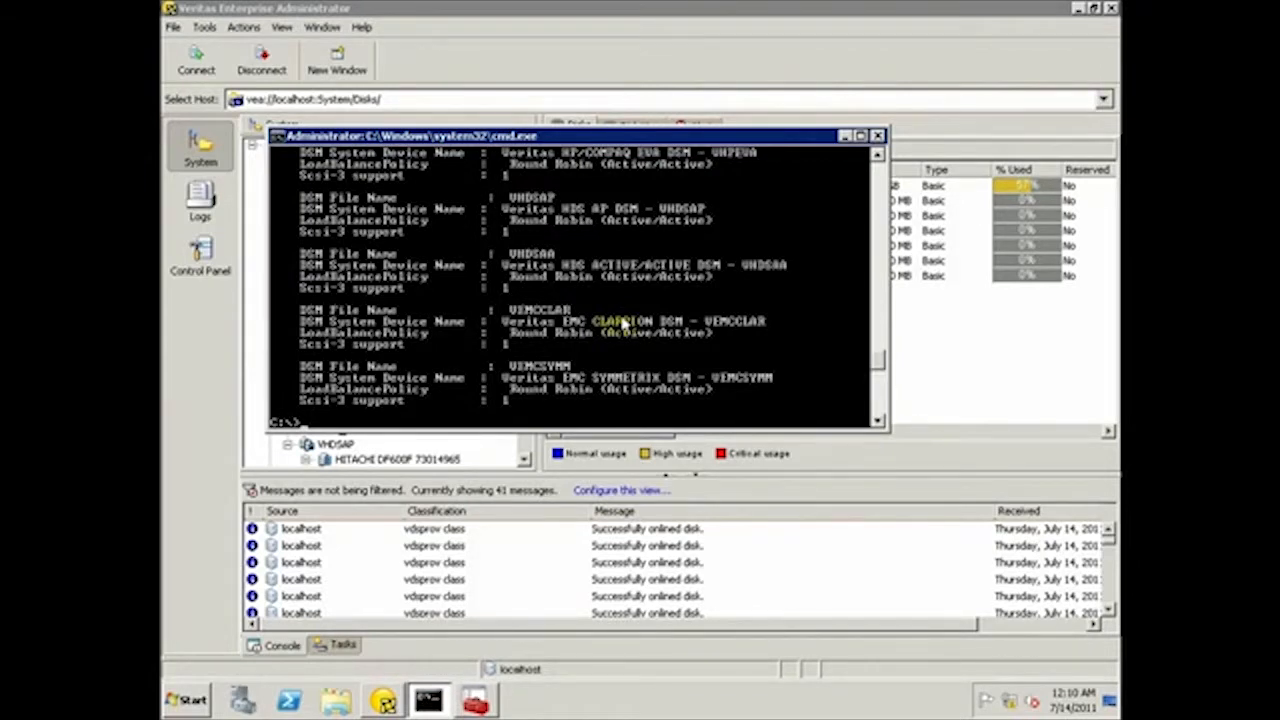
pyautogui.write('vxdmpadm arrayinfo harddisk')
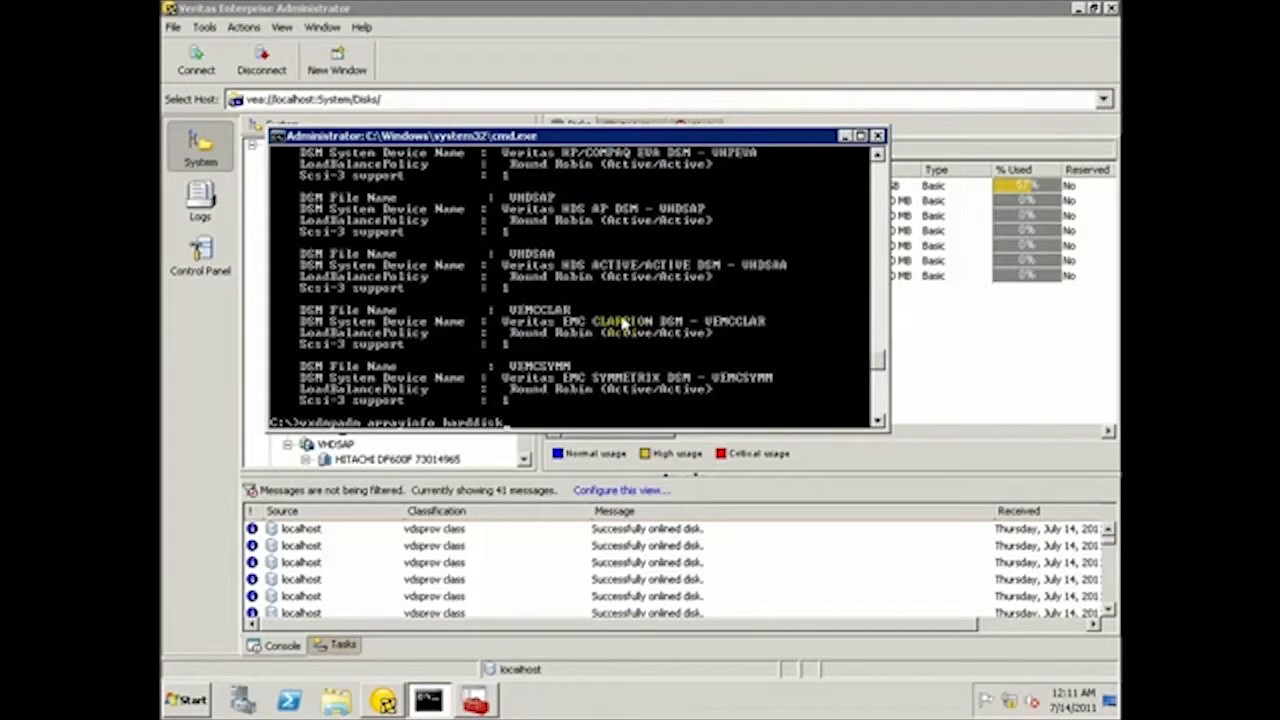
pyautogui.hotkey('alt', 'Tab')
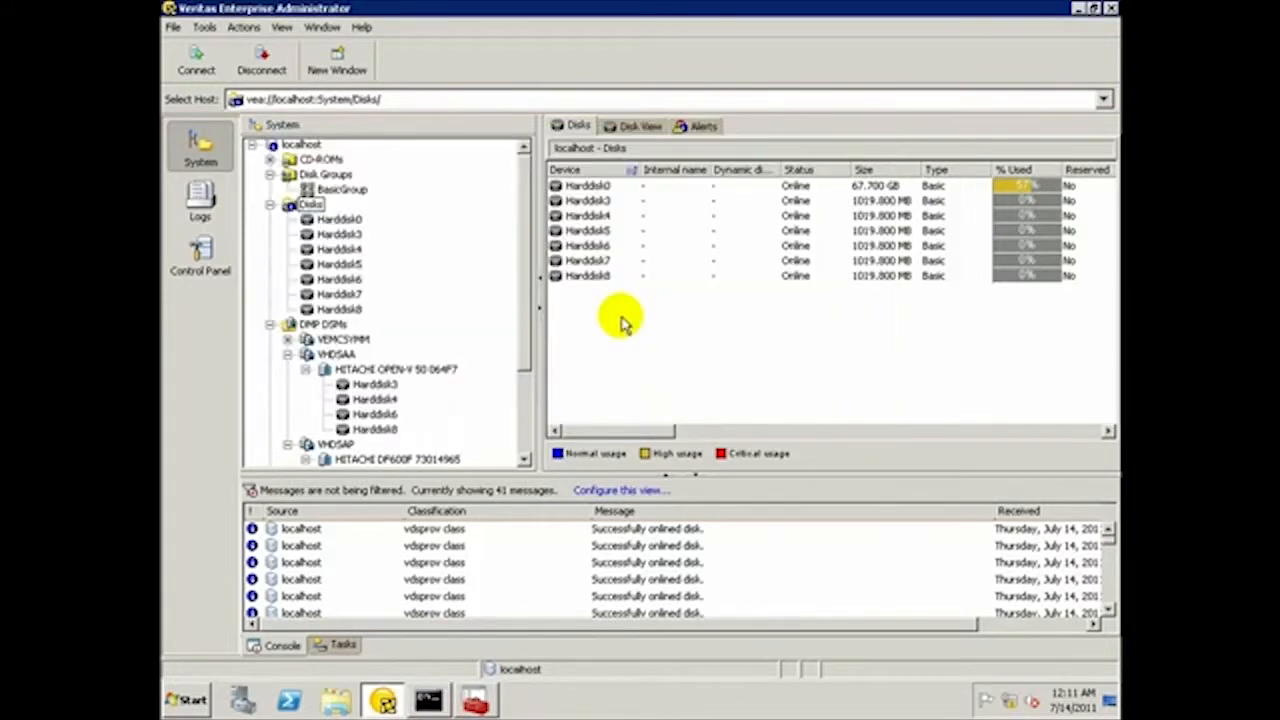
pyautogui.hotkey('alt', 'Tab')
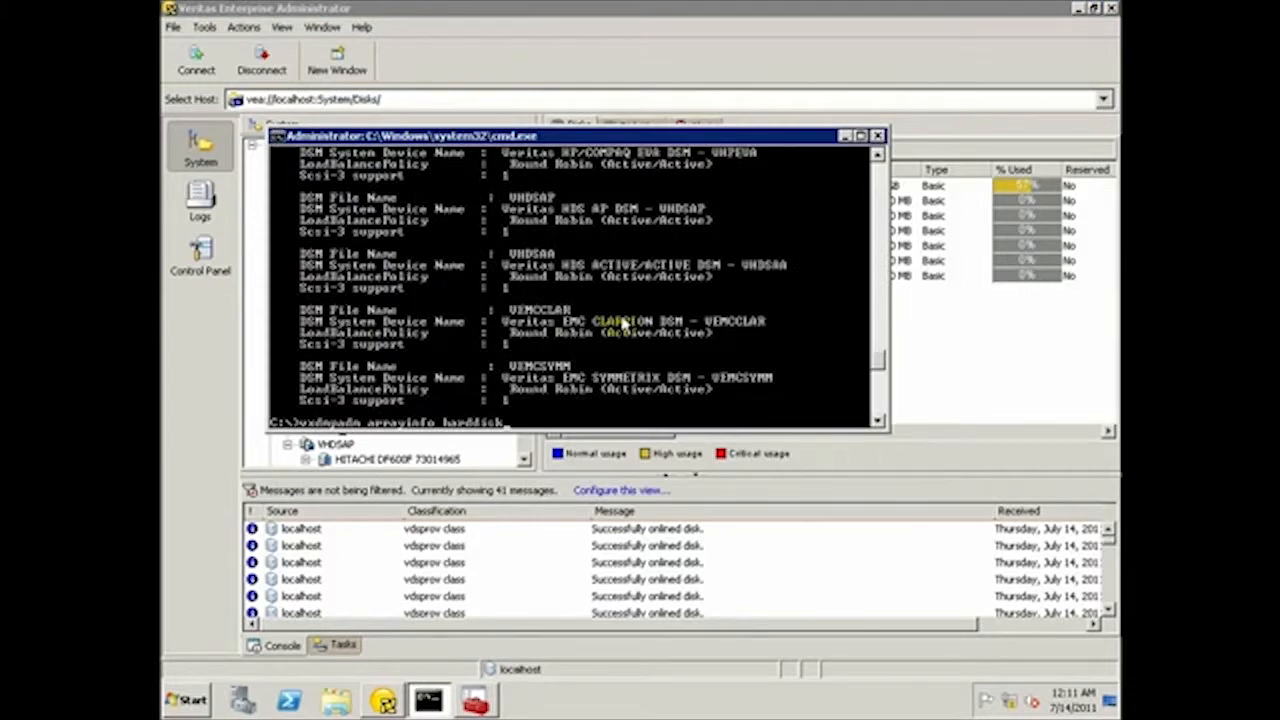
pyautogui.write('3')
pyautogui.press('Return')
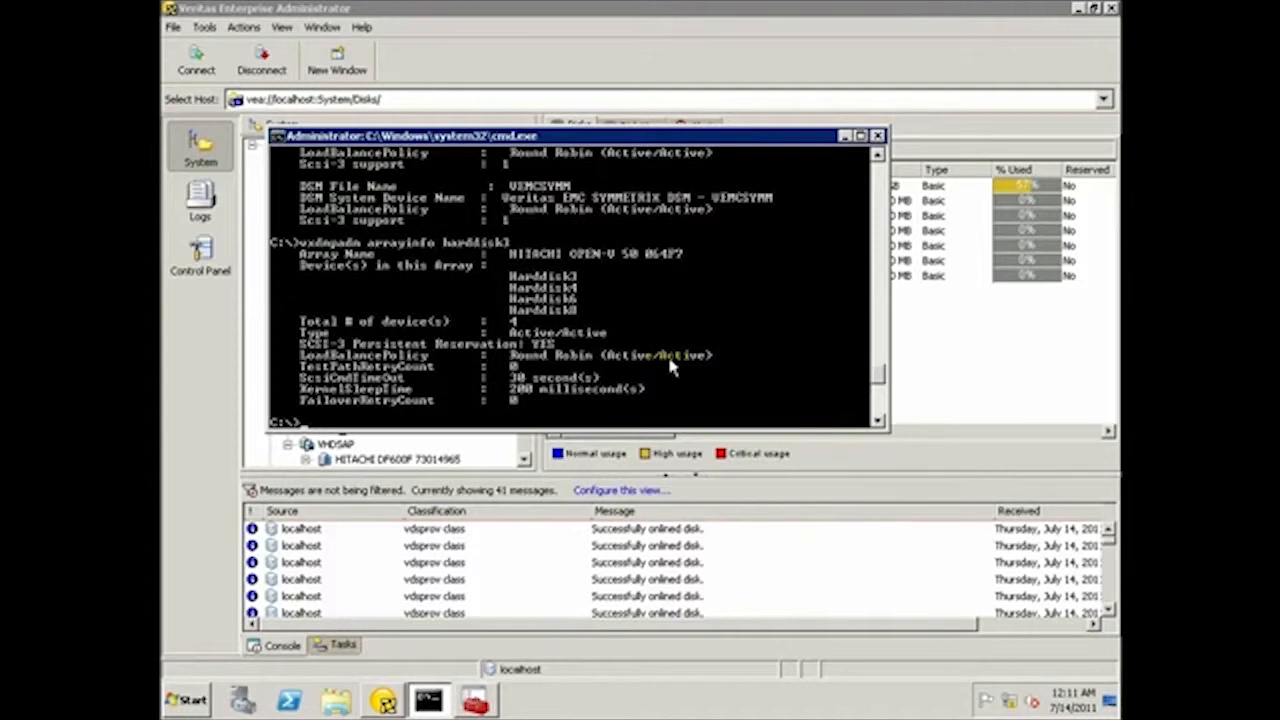
pyautogui.click(845, 135)
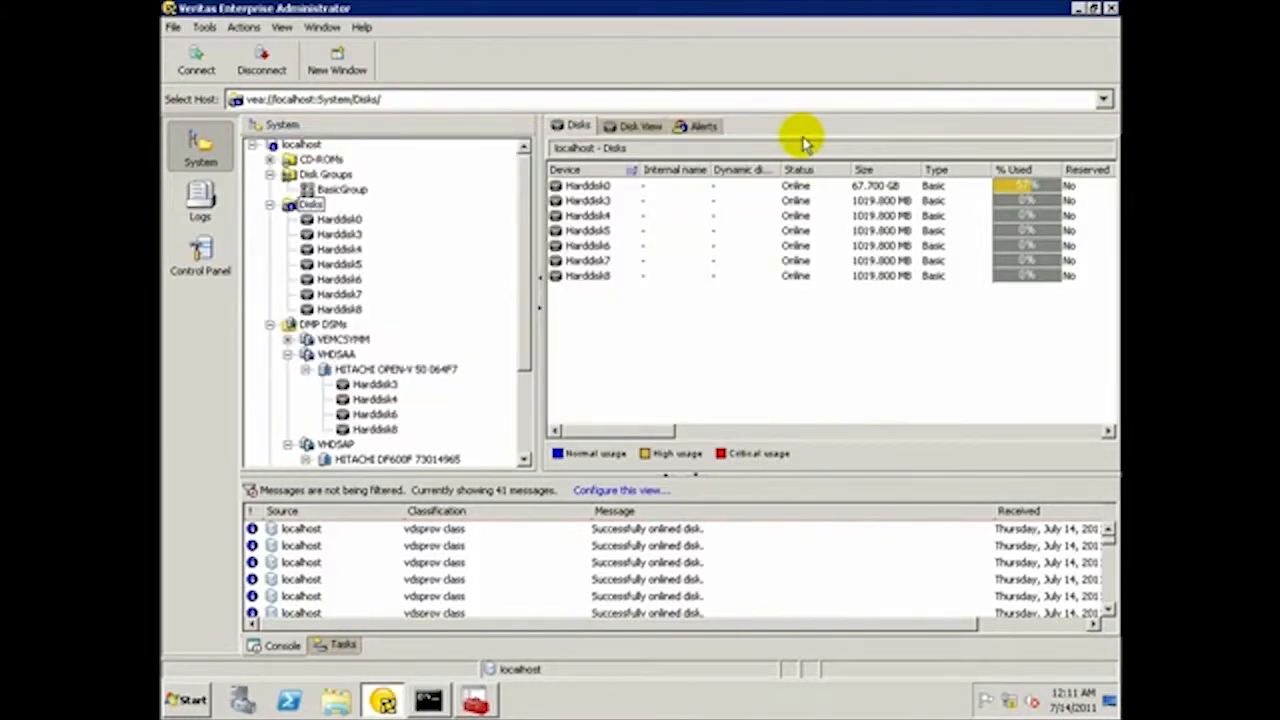
# - Create a dynamic cluster disk group named ClusDG from the HITACHI OPEN-V array's disks Harddisk3, Harddisk4, Harddisk6 and Harddisk8
pyautogui.click(405, 371)
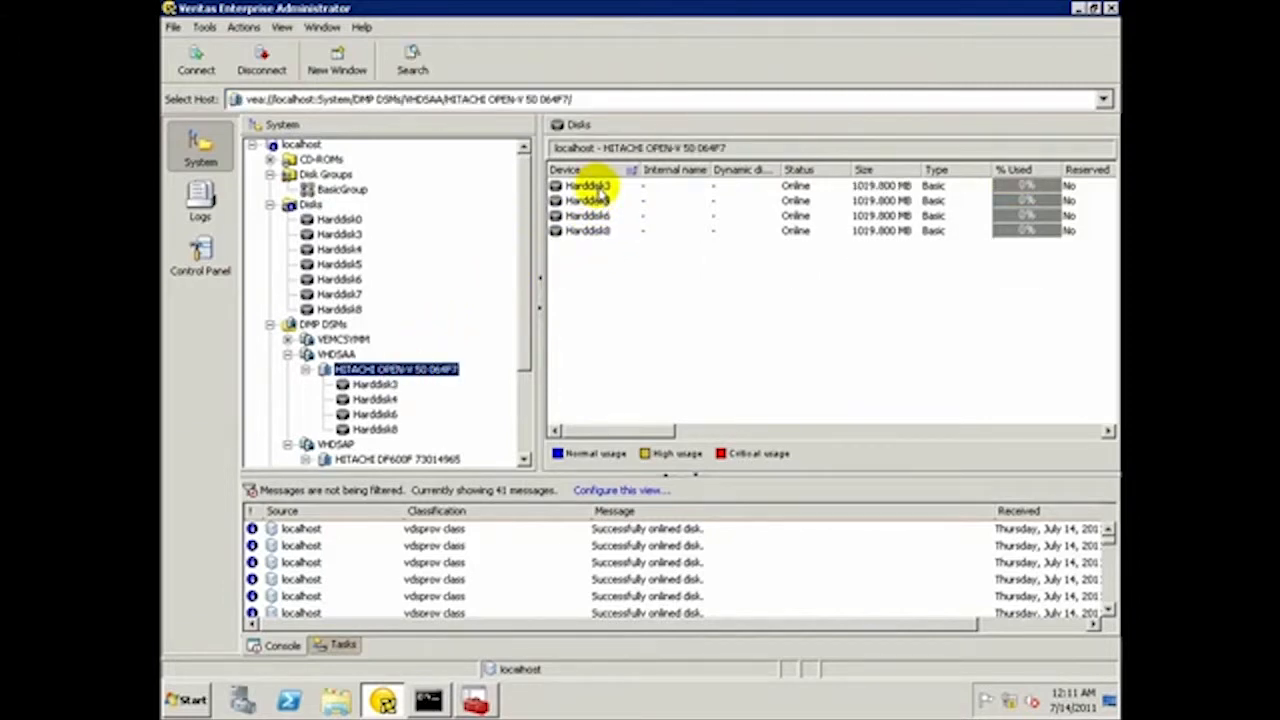
pyautogui.moveTo(598, 190); pyautogui.dragTo(588, 234)
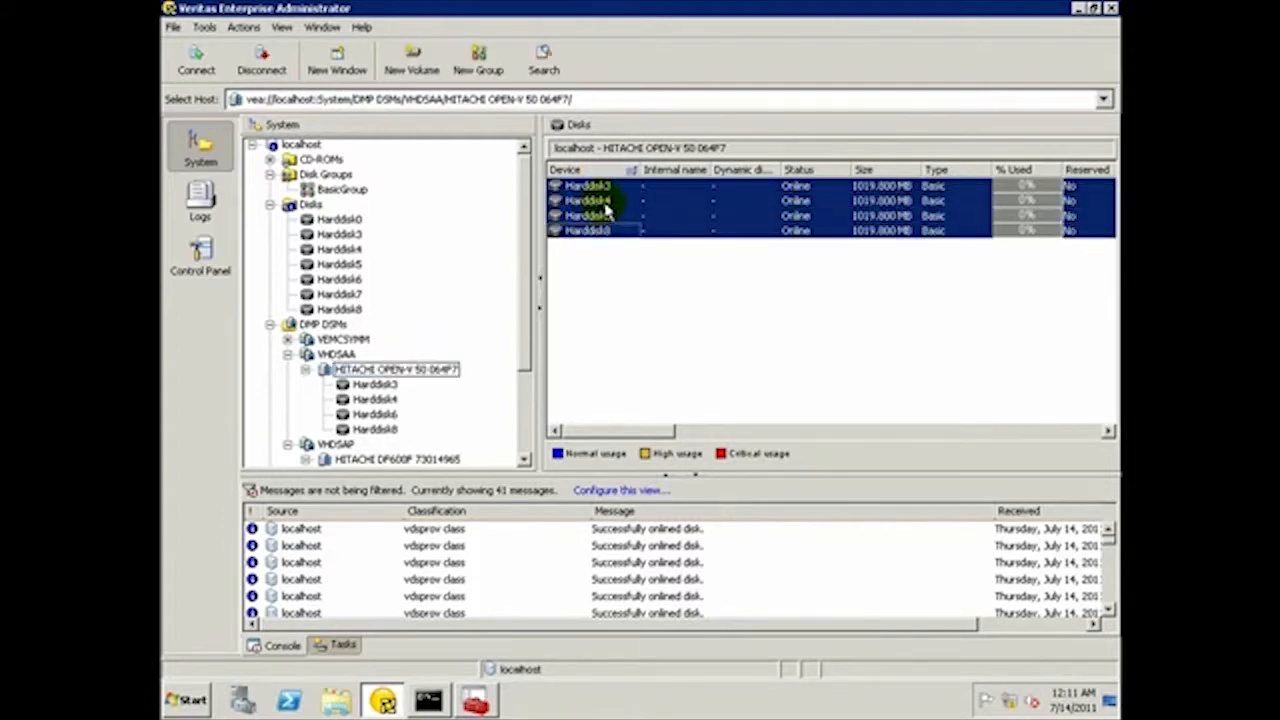
pyautogui.rightClick(606, 205)
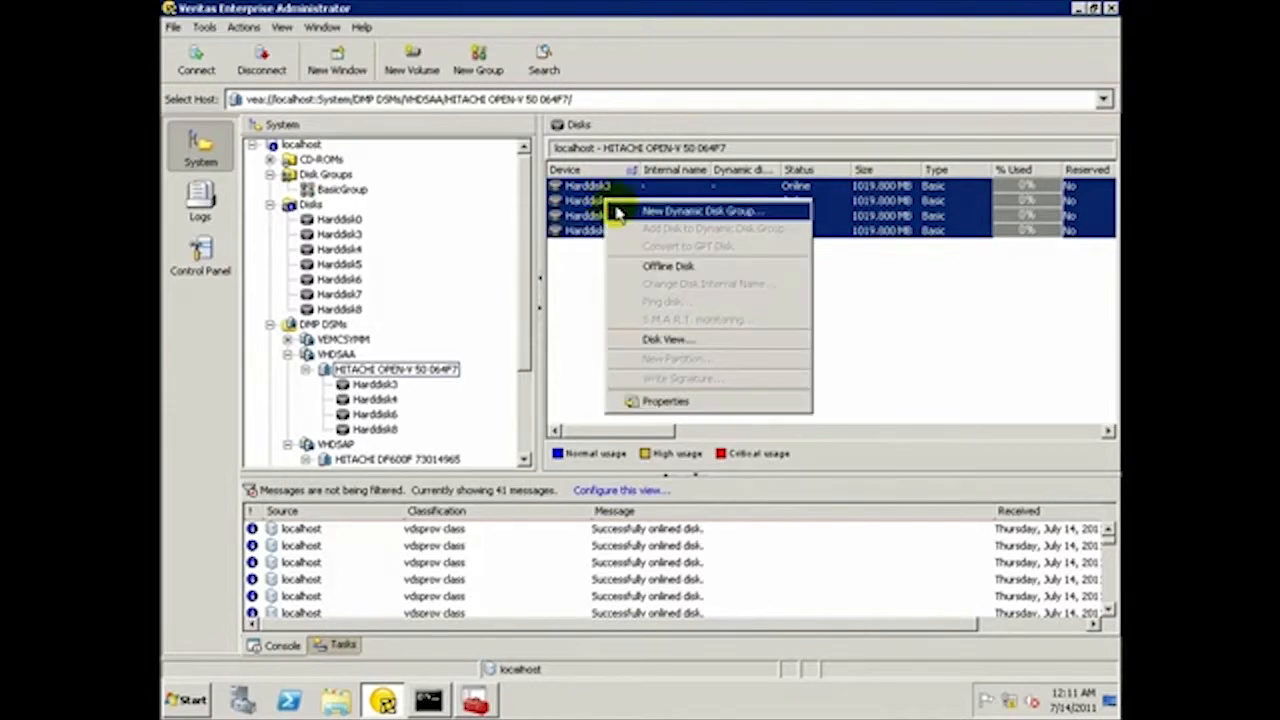
pyautogui.click(620, 212)
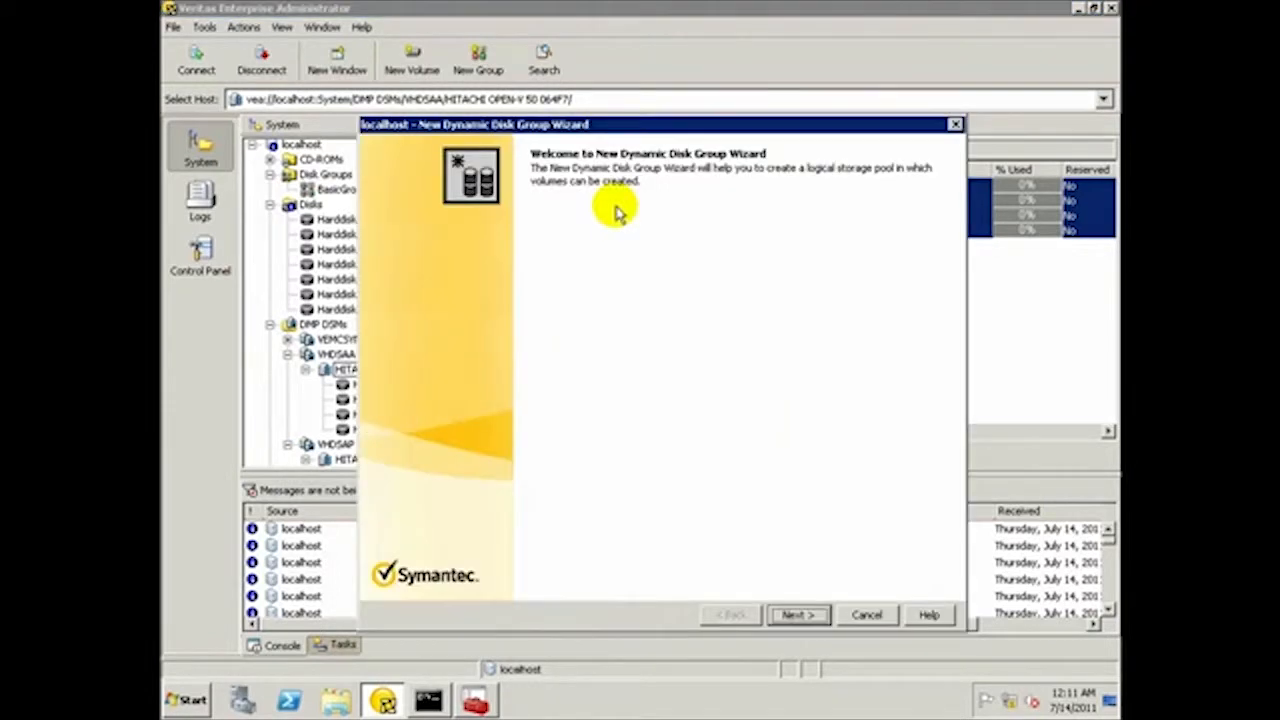
pyautogui.click(792, 613)
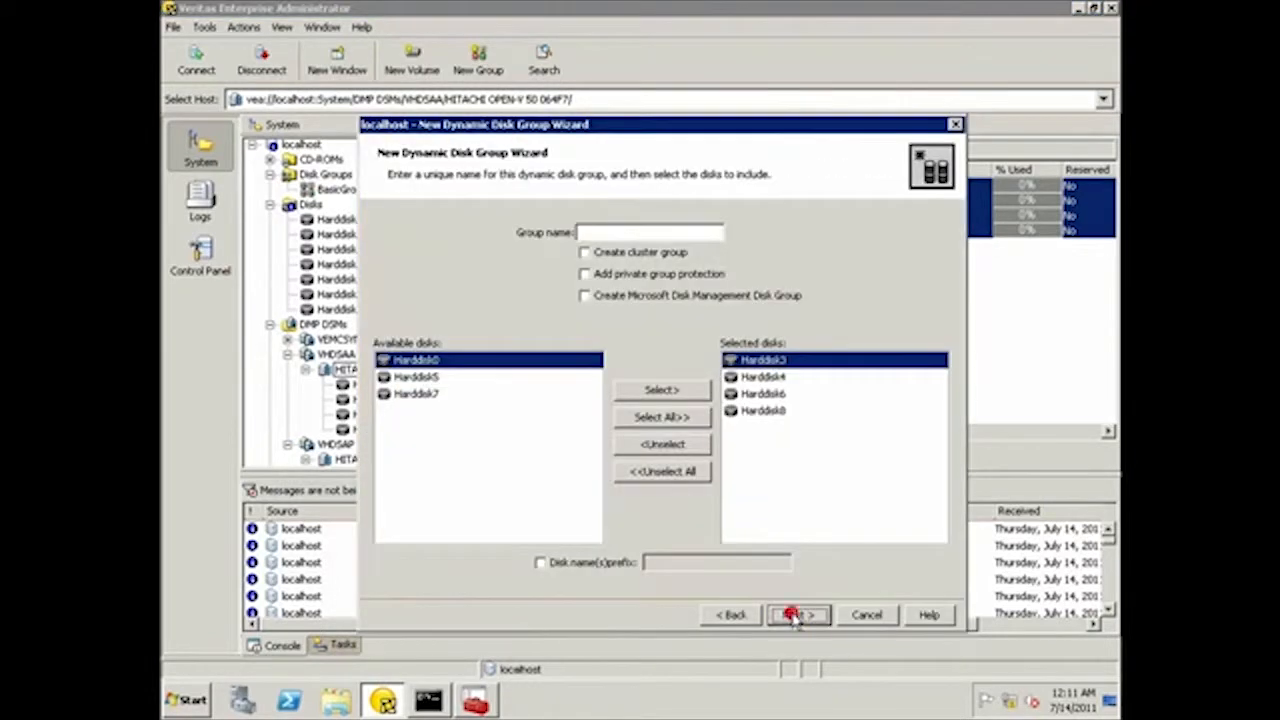
pyautogui.click(600, 252)
pyautogui.click(617, 234)
pyautogui.write('ClusDG')
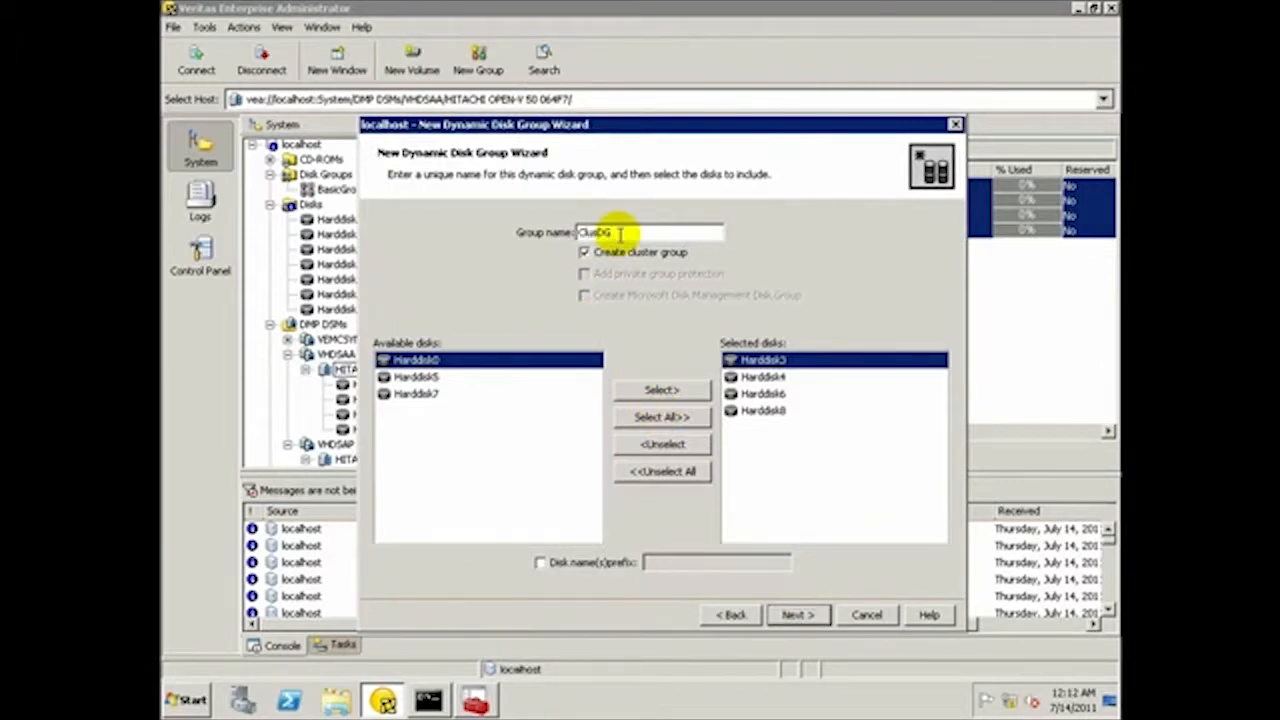
pyautogui.click(792, 616)
pyautogui.click(792, 616)
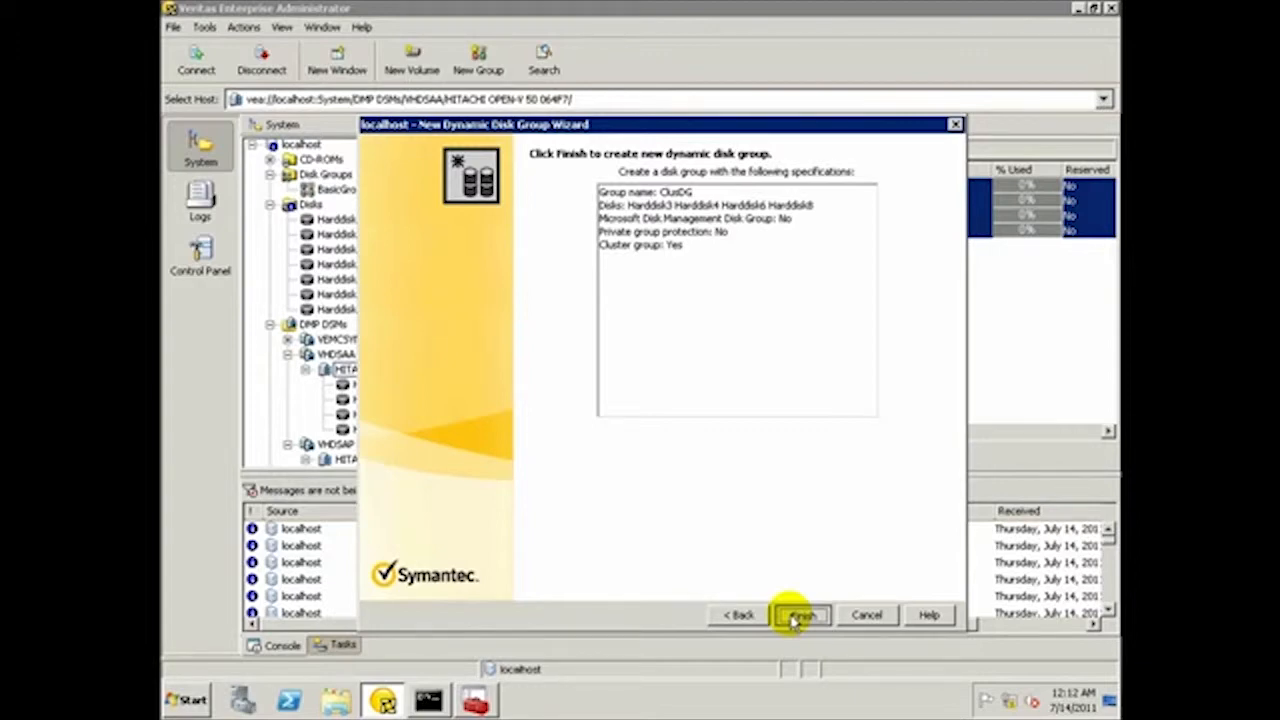
pyautogui.click(795, 616)
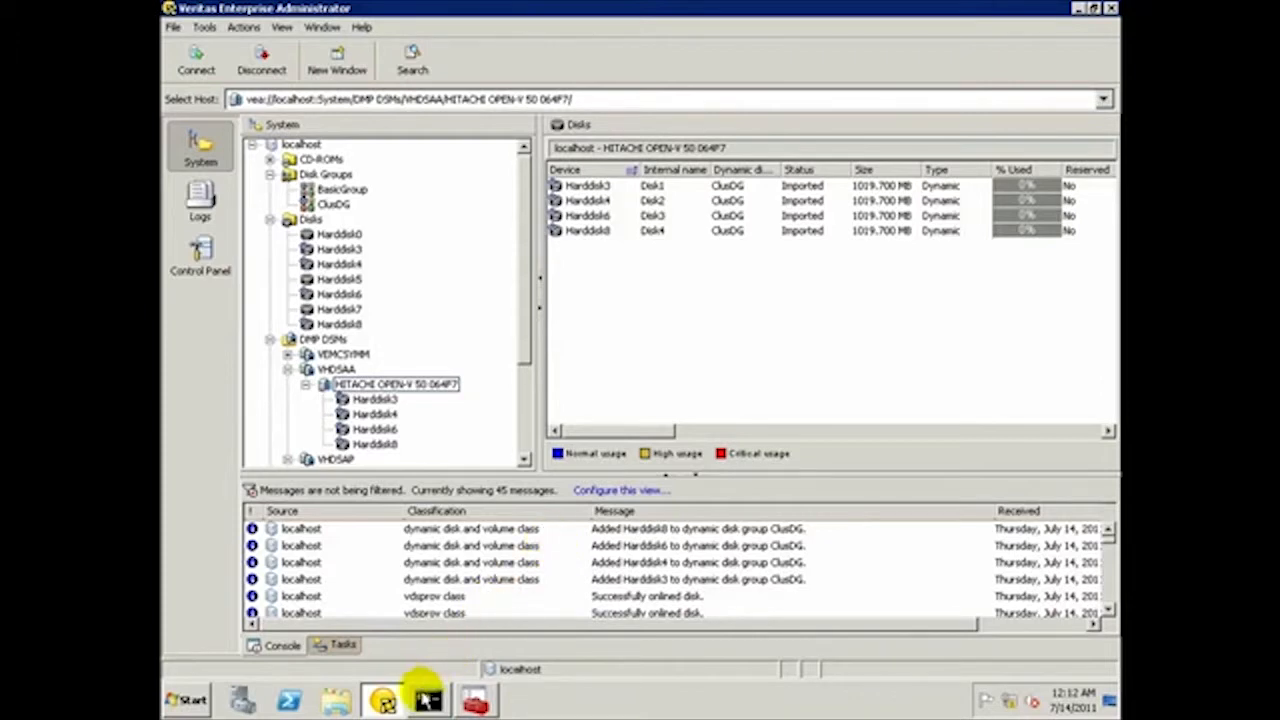
# - Return to the Command Prompt and clear its output with cls
pyautogui.click(426, 700)
pyautogui.write('cls')
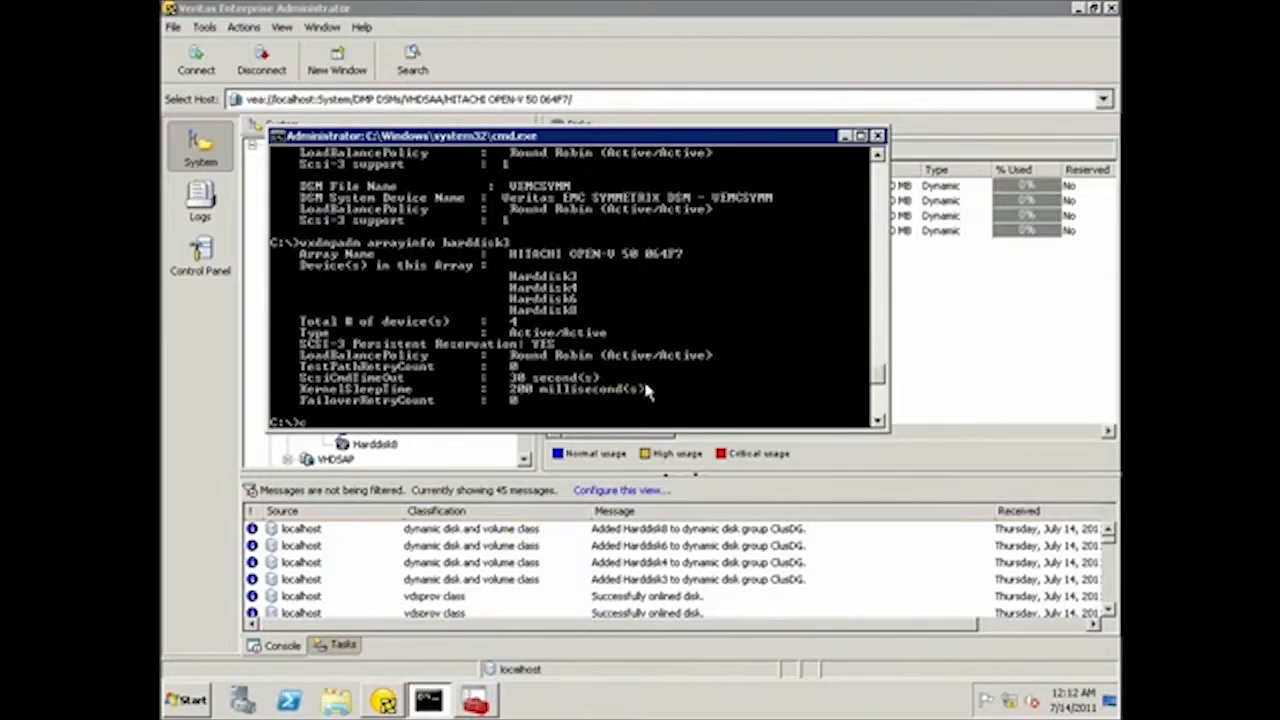
pyautogui.press('Return')
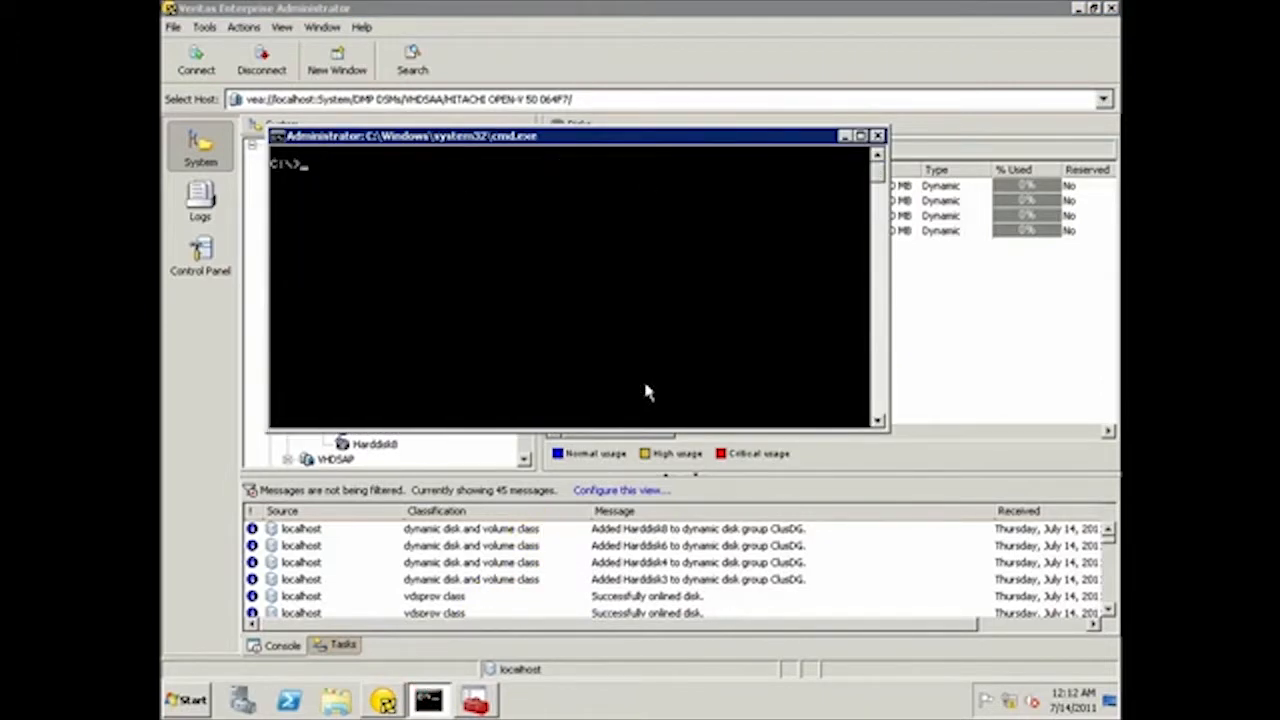
# - Query Harddisk3's SCSI reservation with scsicmd.exe -d3 -sscsi_reserved_status, then put the console away
pyautogui.write('scsicmd.exe -d')
pyautogui.click(645, 392)
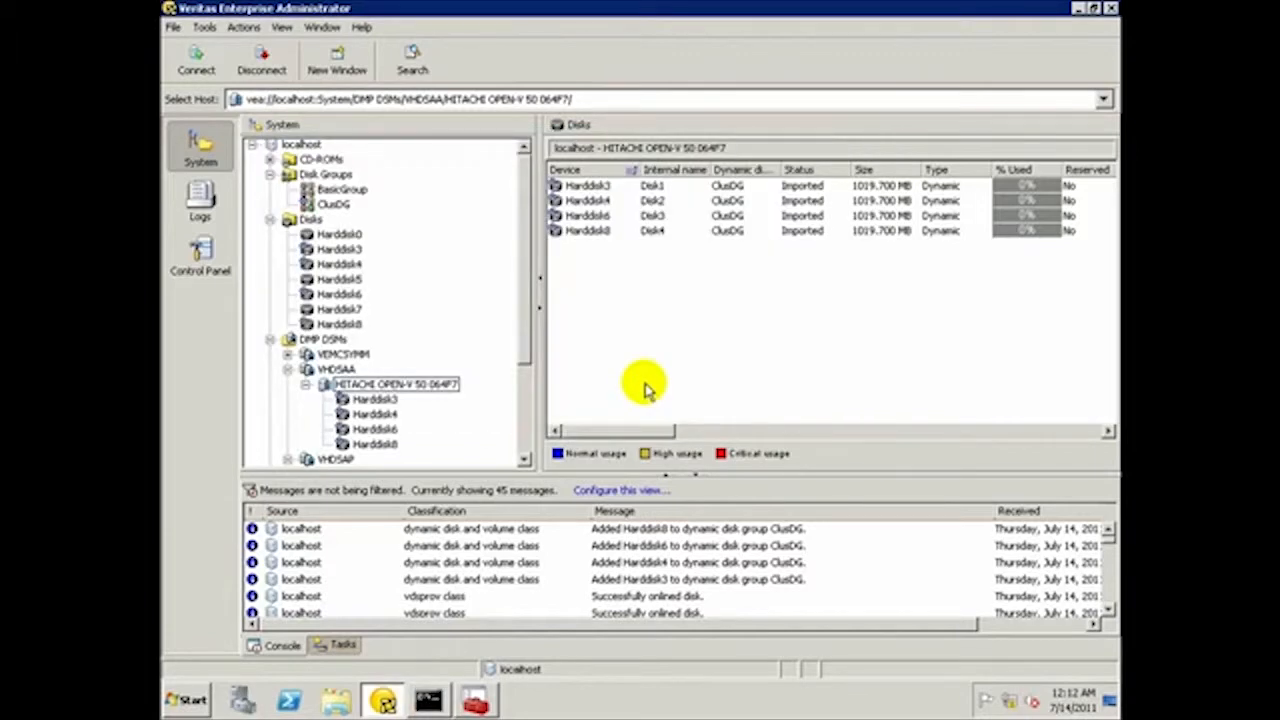
pyautogui.hotkey('alt', 'Tab')
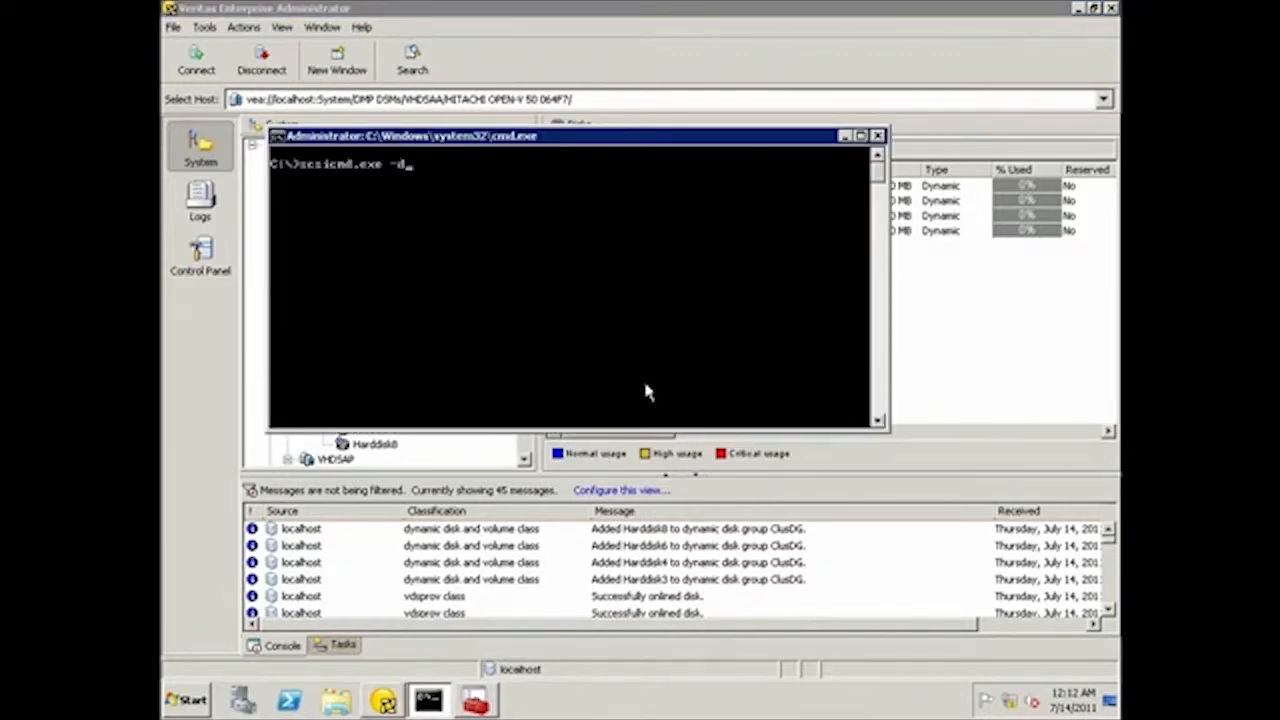
pyautogui.write('3')
pyautogui.hotkey('alt', 'Tab')
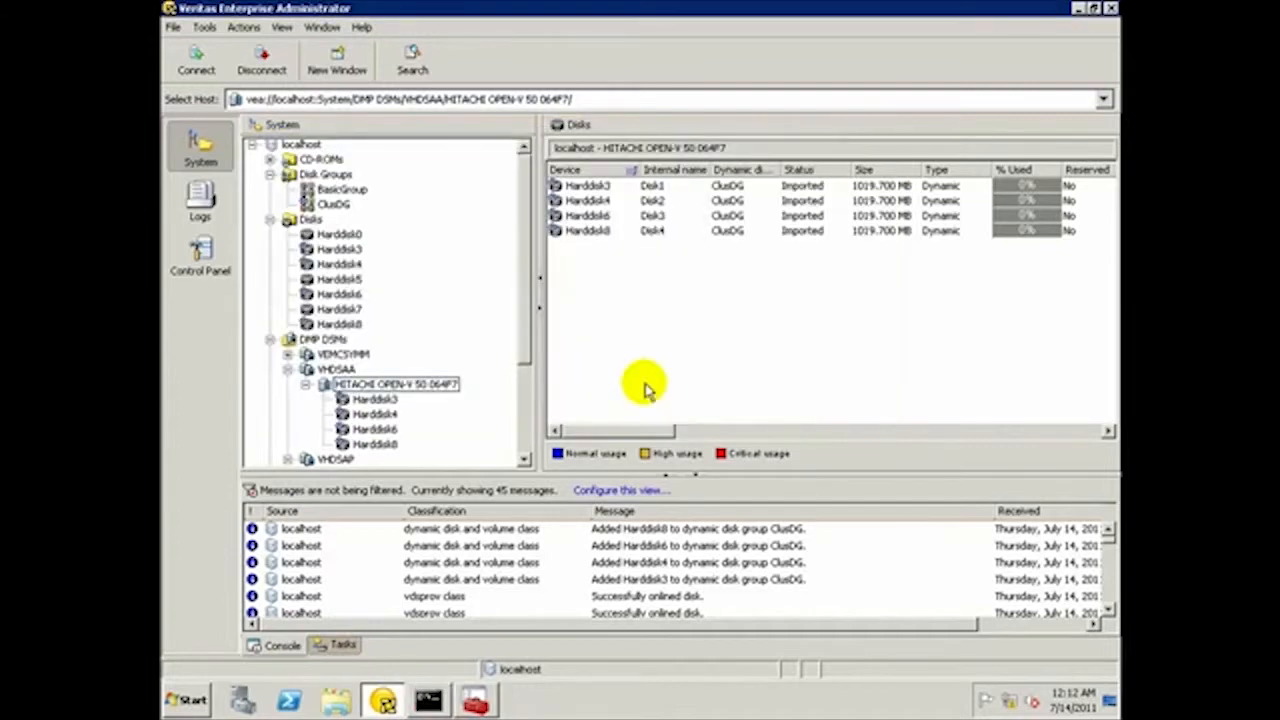
pyautogui.hotkey('alt', 'Tab')
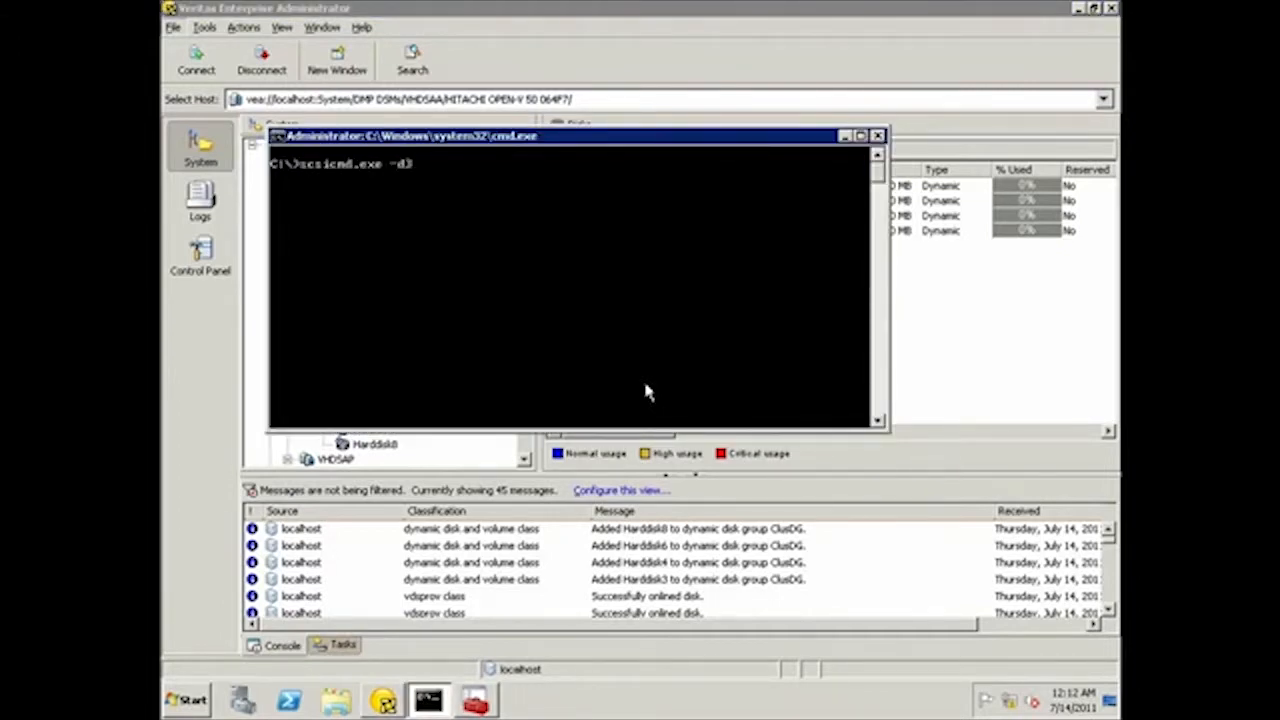
pyautogui.write('-scs')
pyautogui.write('i')
pyautogui.write('1')
pyautogui.write('reserved')
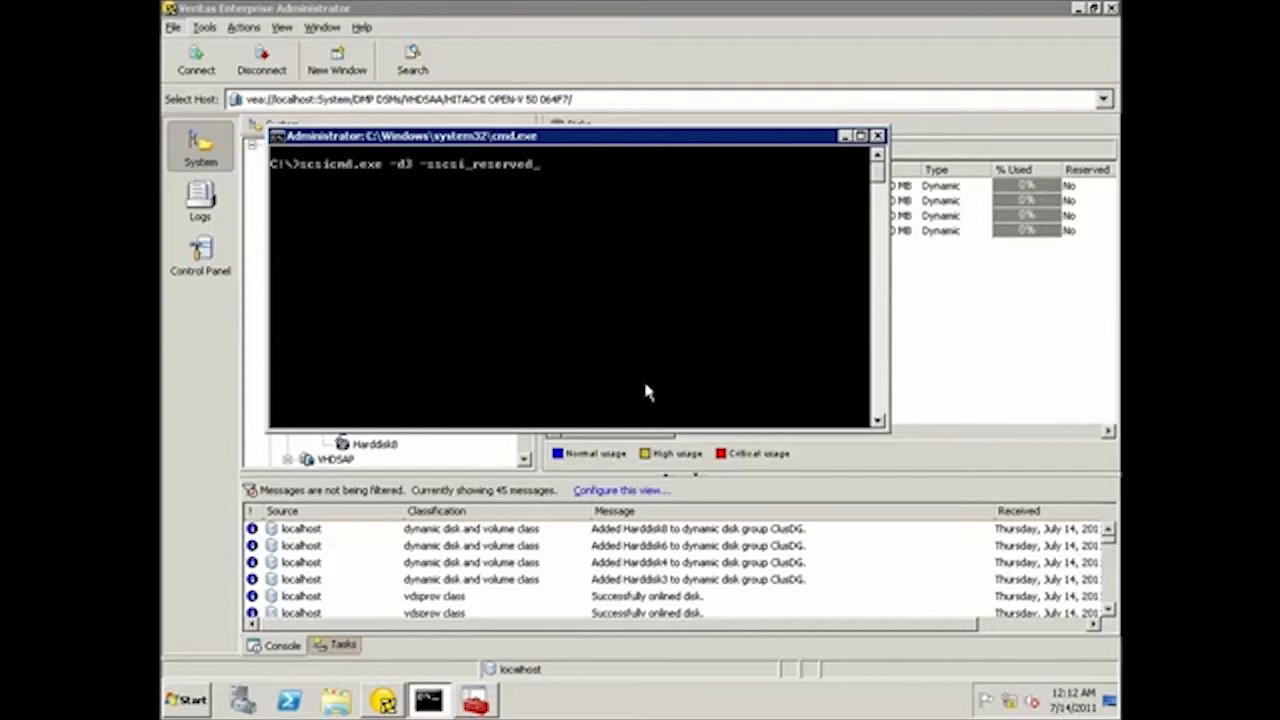
pyautogui.write('_status')
pyautogui.press('Return')
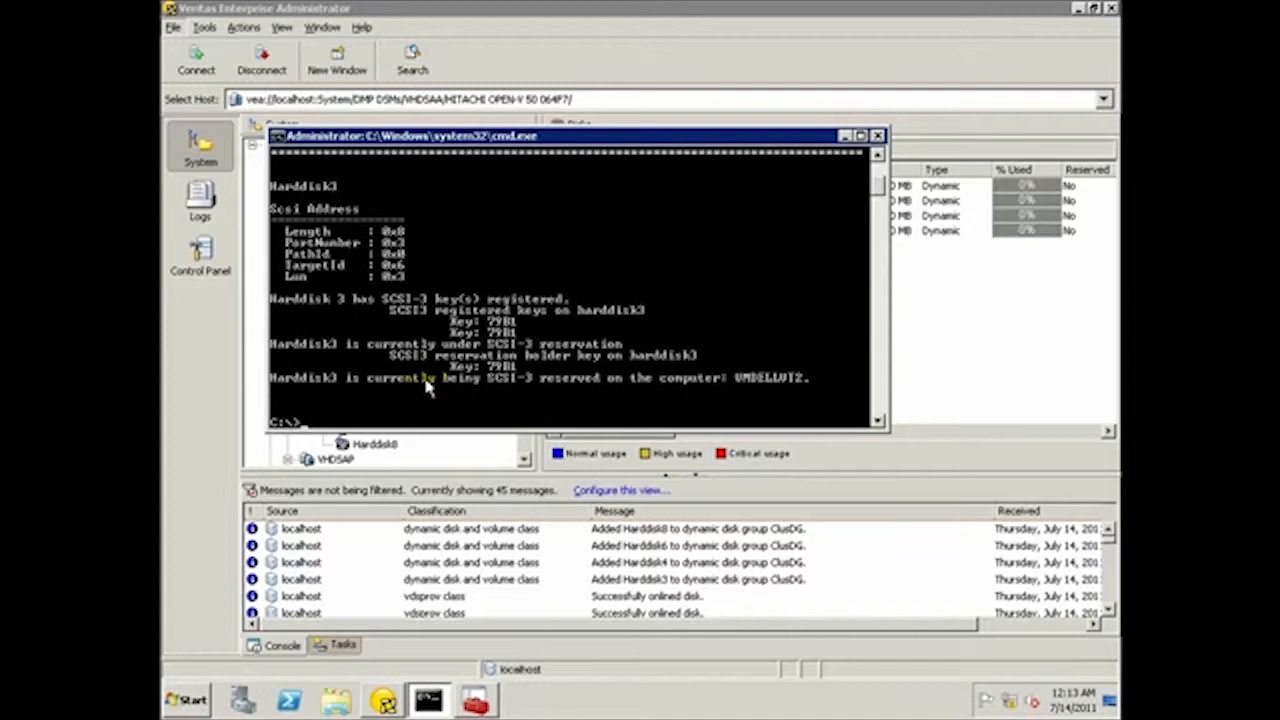
pyautogui.click(846, 135)
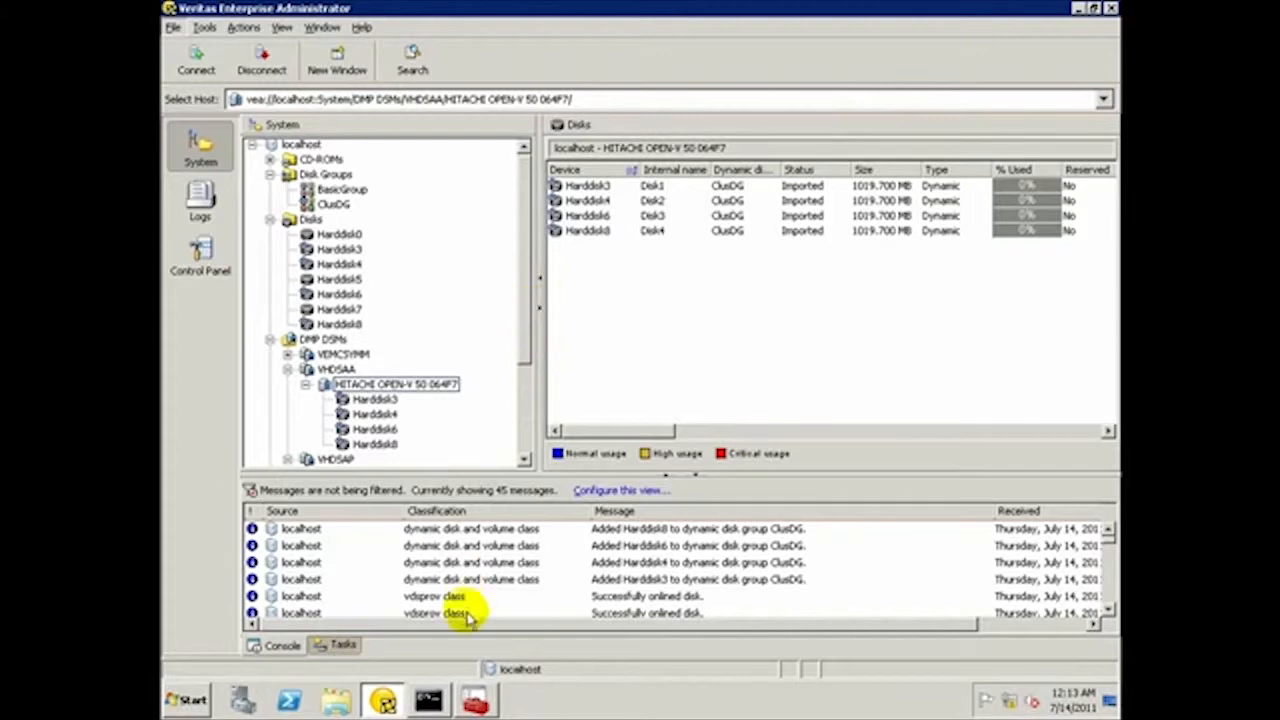
# - Start a new volume in ClusDG on the manually selected Harddisk3, keeping the Siteless preference
pyautogui.rightClick(597, 187)
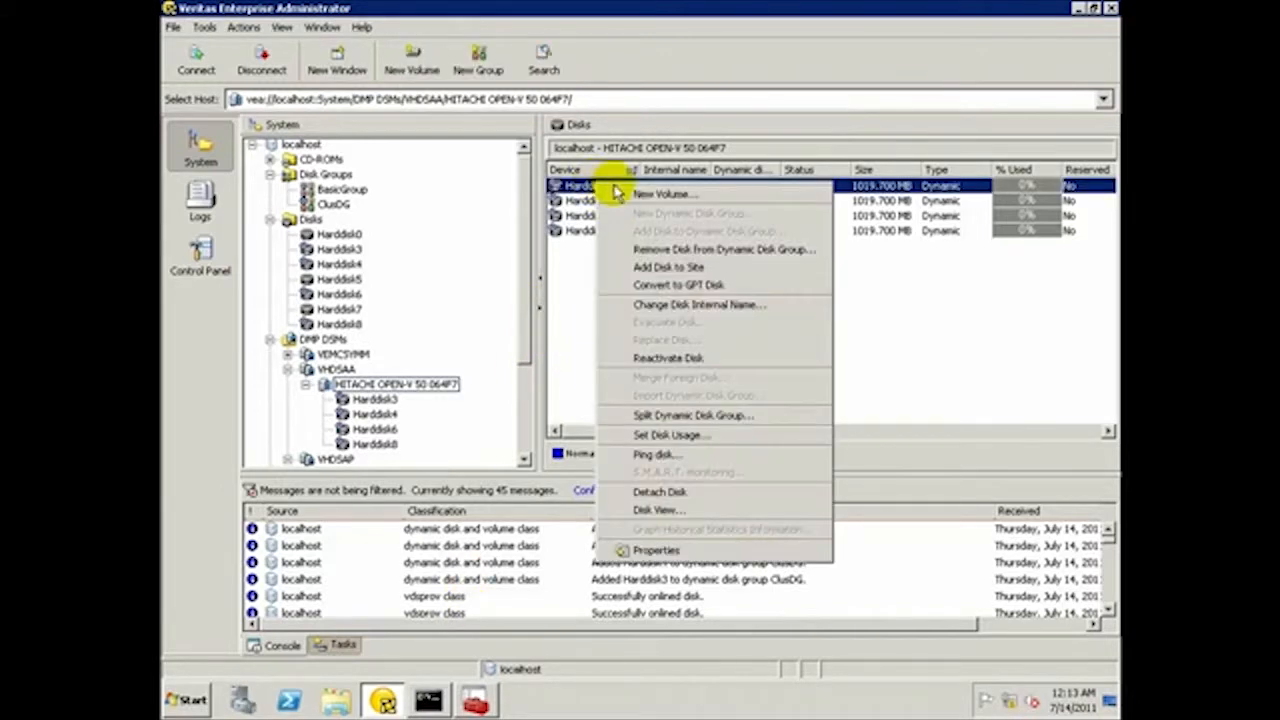
pyautogui.click(622, 195)
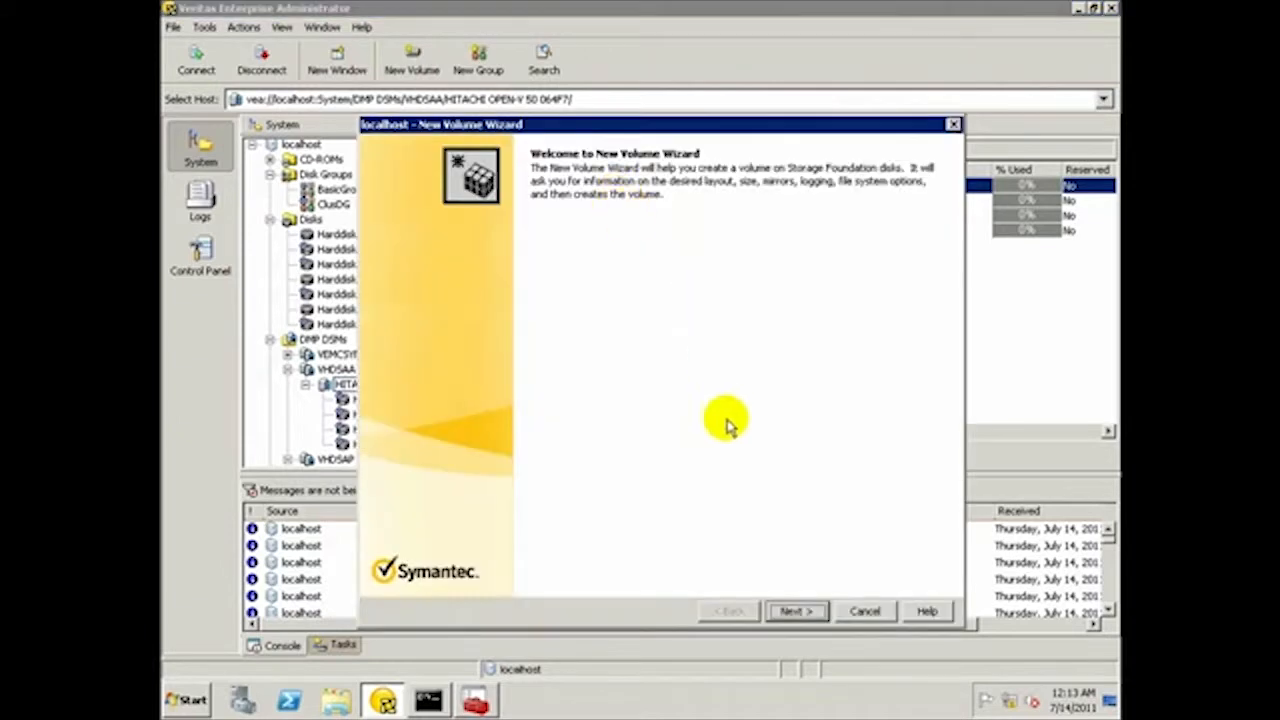
pyautogui.click(796, 611)
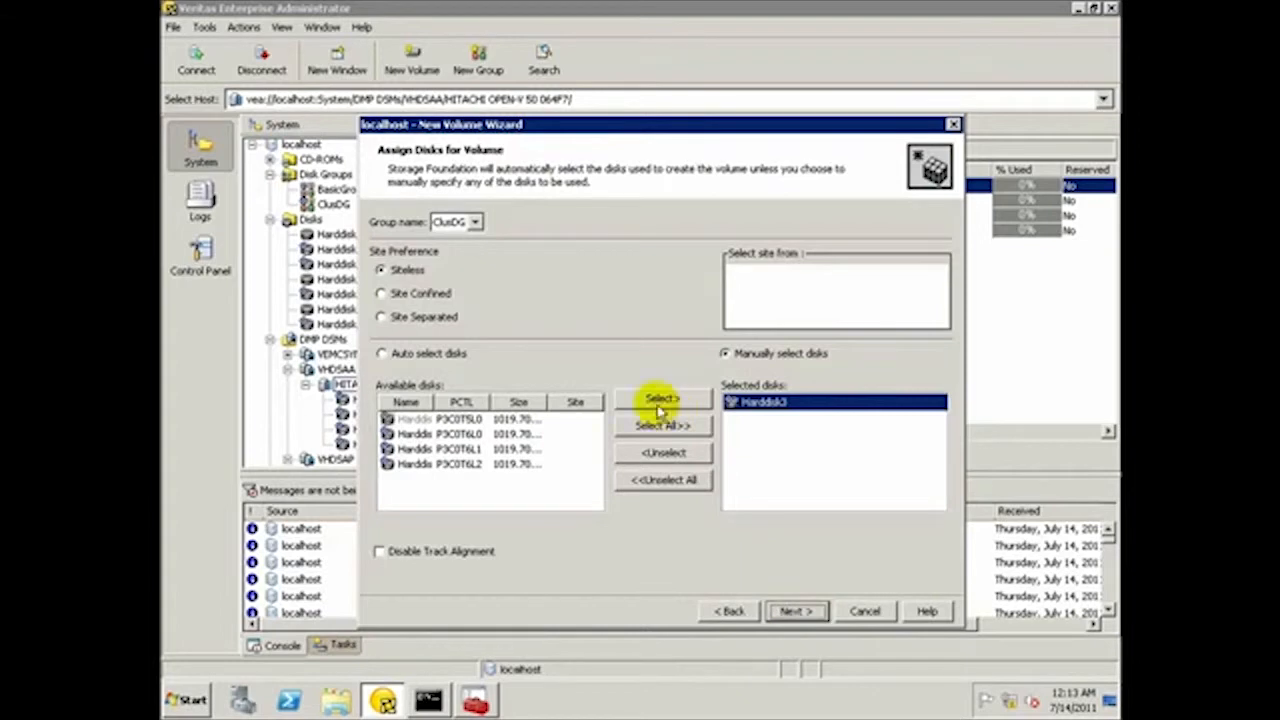
pyautogui.click(810, 610)
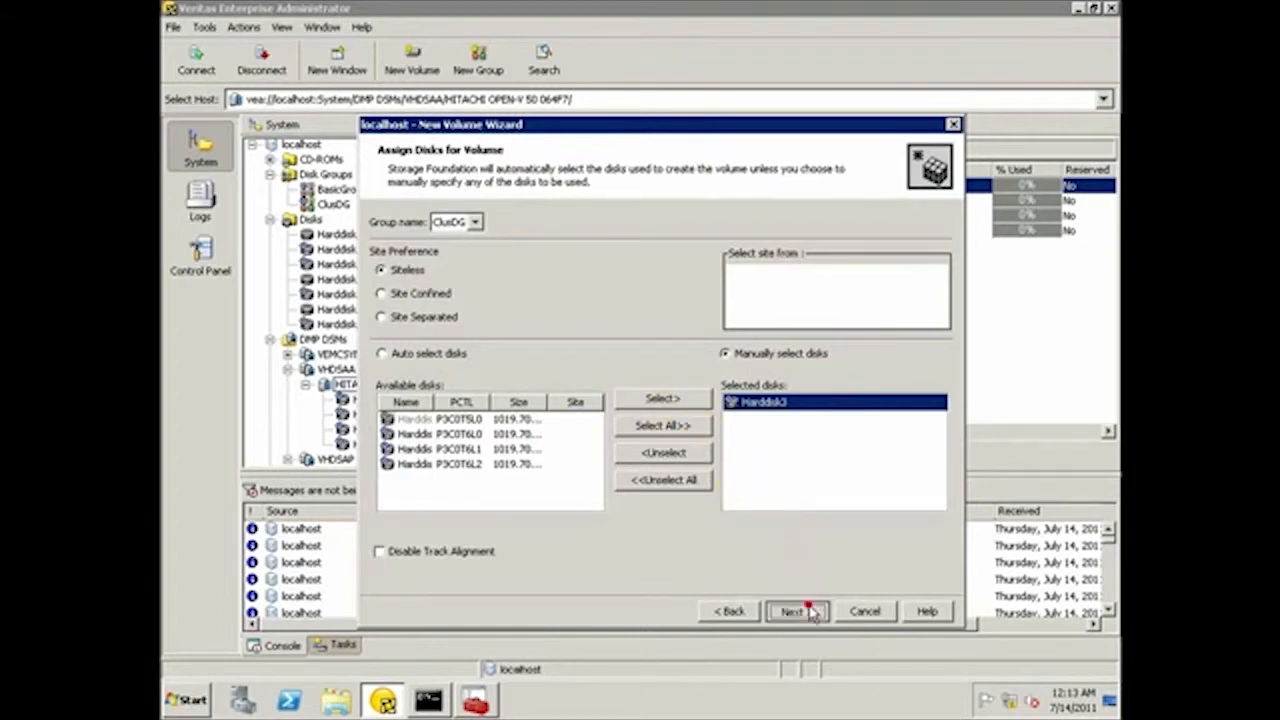
# - Create the concatenated volume as TestVolume, 200 MB, with drive letter E: and an NTFS quick format
pyautogui.click(645, 217)
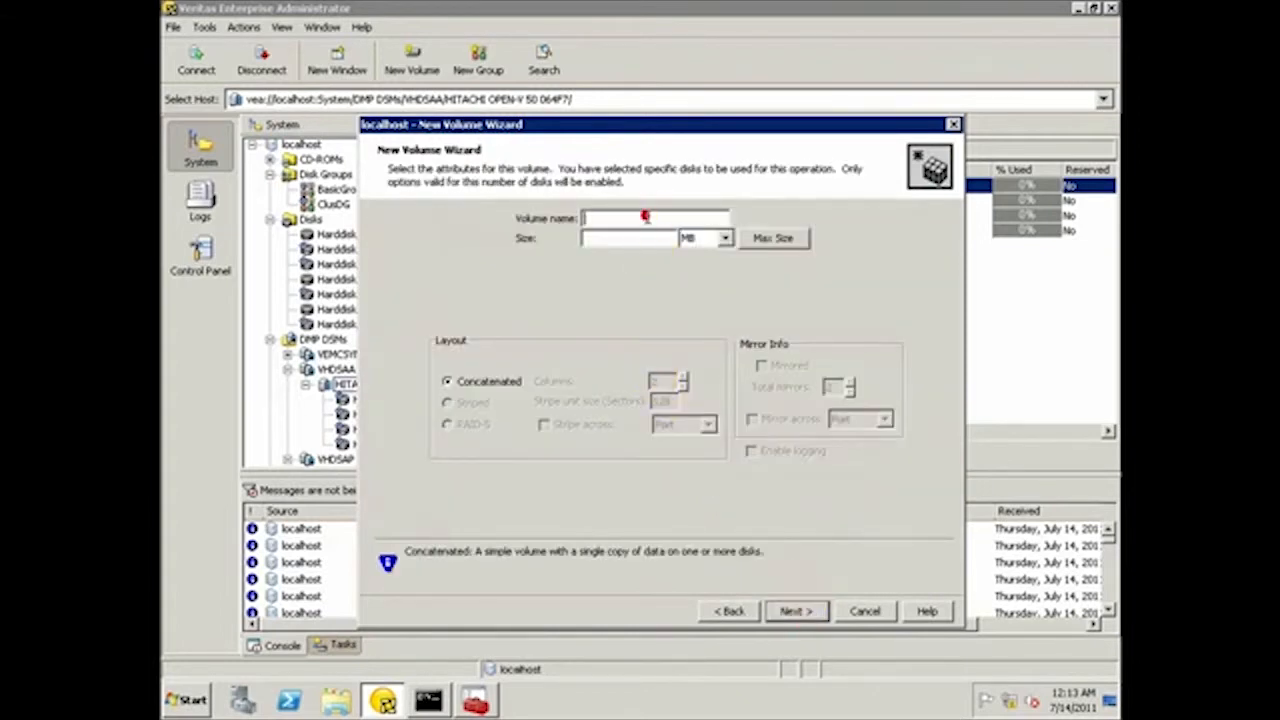
pyautogui.write('Test')
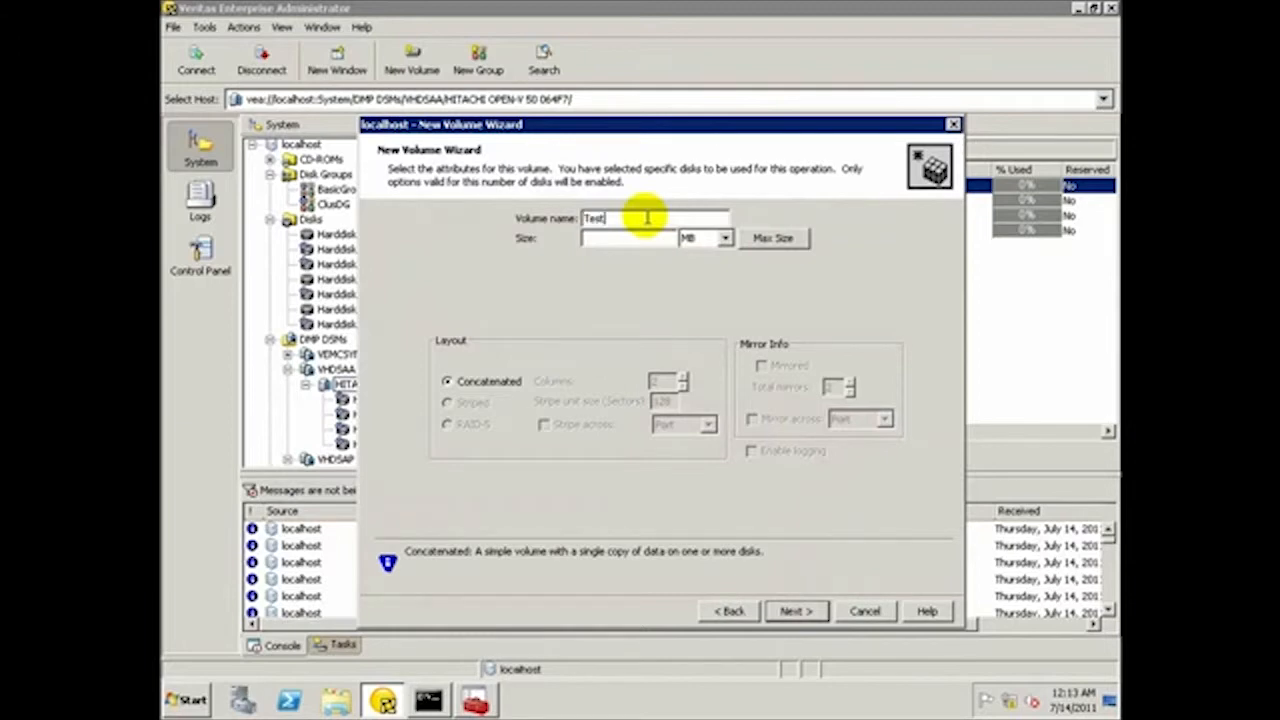
pyautogui.write('Volume')
pyautogui.press('Tab')
pyautogui.write('200')
pyautogui.click(797, 611)
pyautogui.click(797, 611)
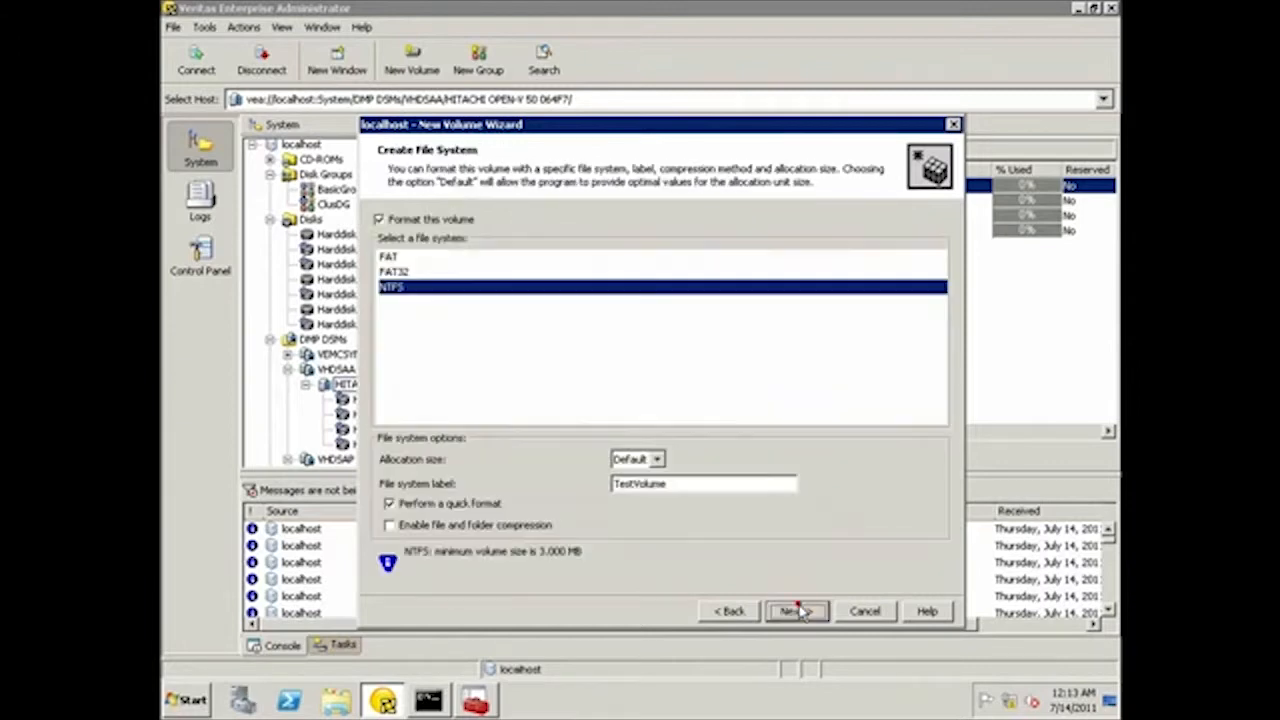
pyautogui.click(797, 611)
pyautogui.click(797, 611)
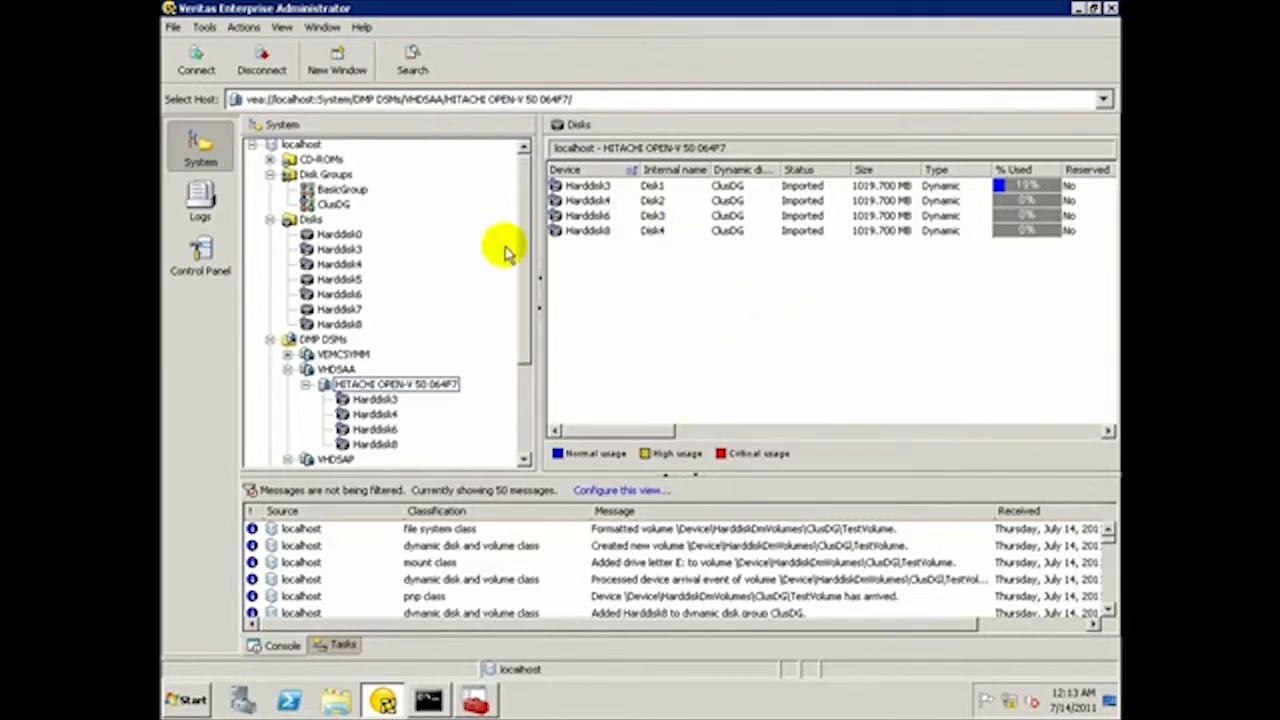
# - View the volumes of the ClusDG disk group, then open the Computer window in Windows Explorer to check for TestVolume (E:)
pyautogui.click(345, 207)
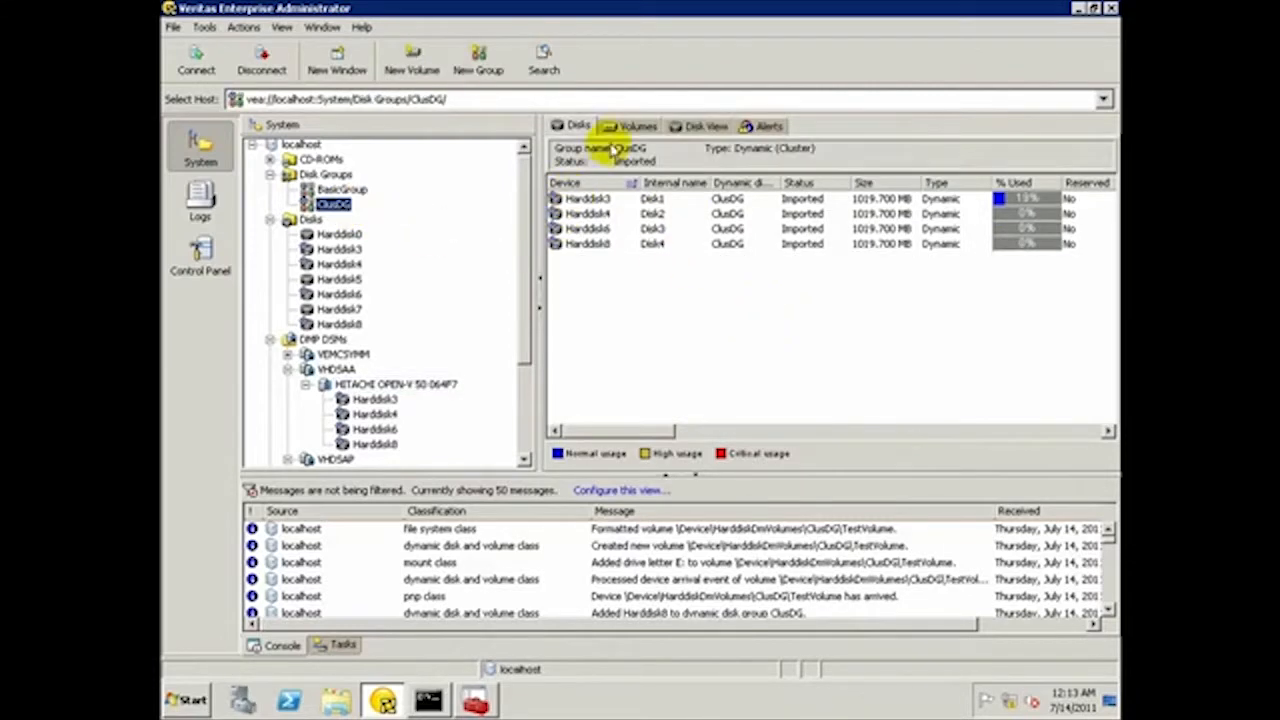
pyautogui.click(622, 126)
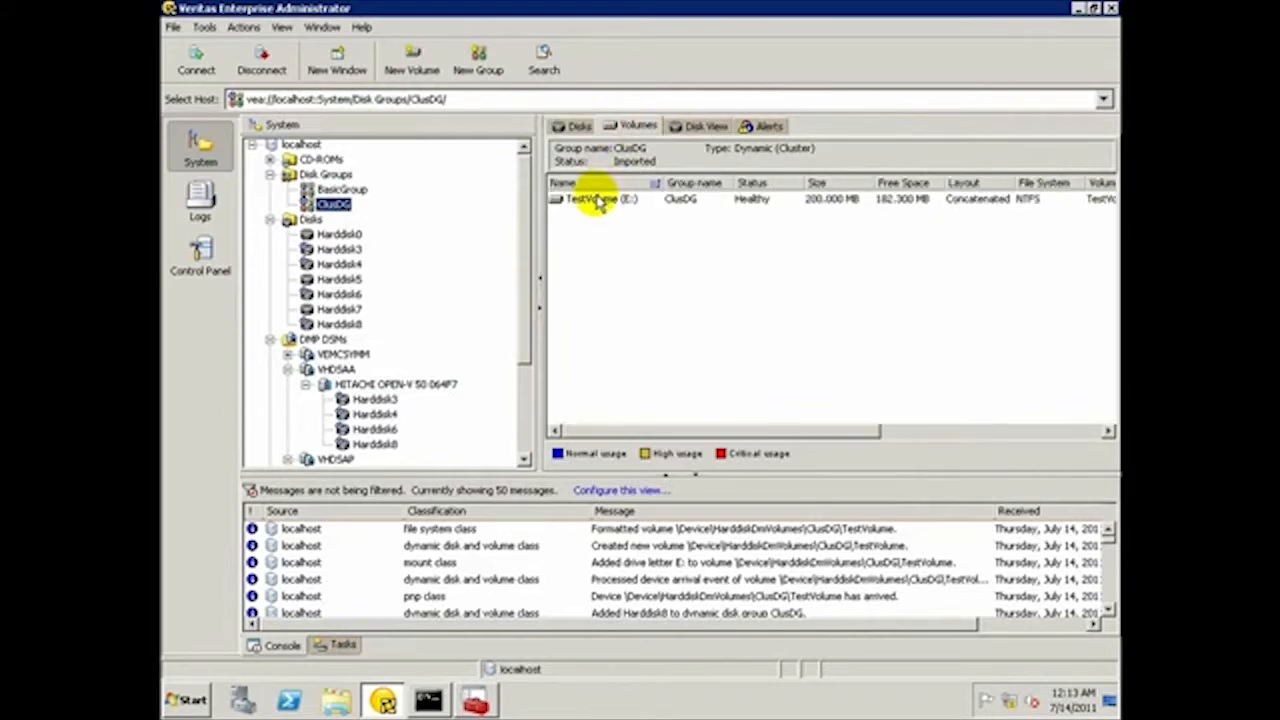
pyautogui.click(385, 700)
pyautogui.click(377, 700)
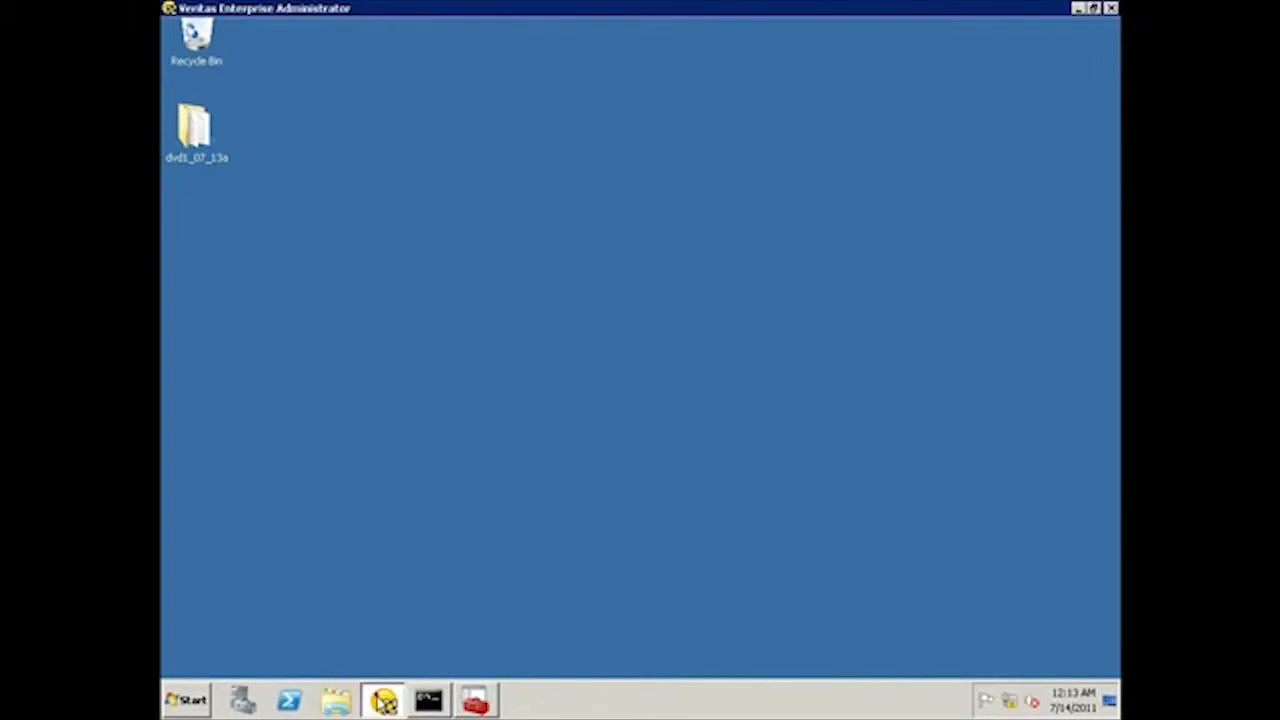
pyautogui.press('super+e')
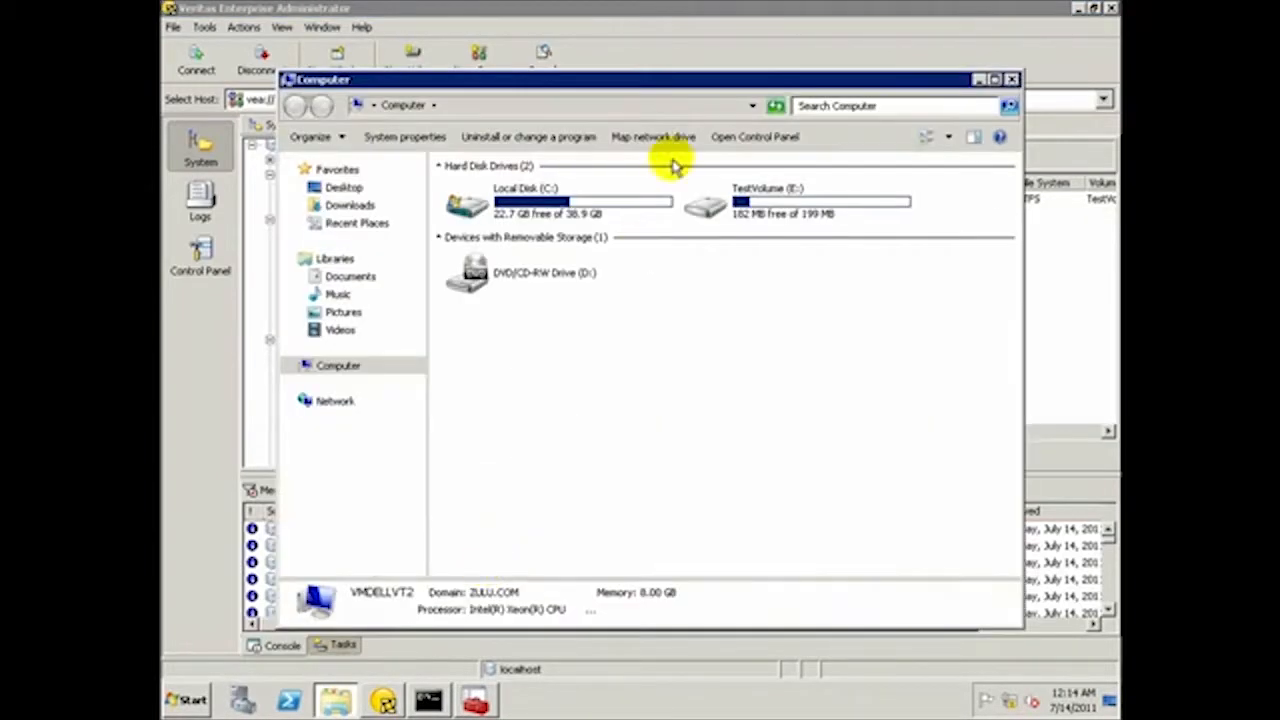
# - Launch Winthrax from Local Disk (C:), start its I/O load on drive E: only, then minimize the Winthrax and Explorer windows
pyautogui.doubleClick(610, 200)
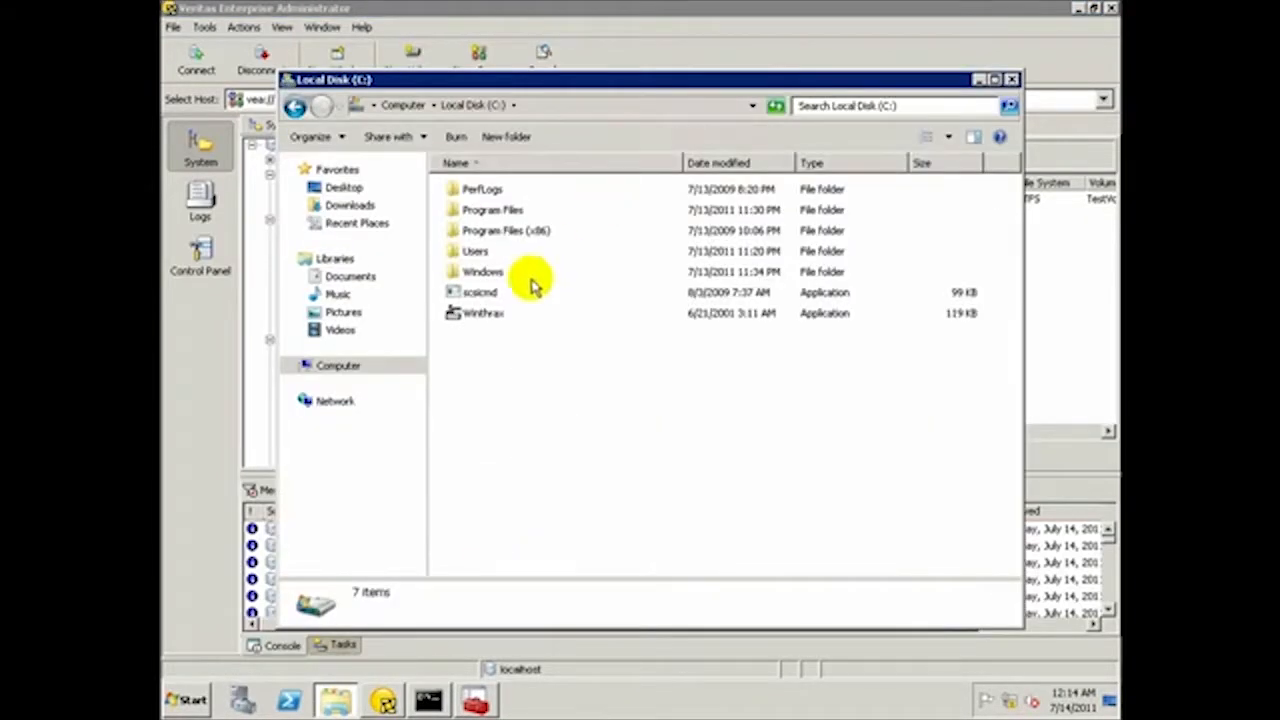
pyautogui.doubleClick(490, 314)
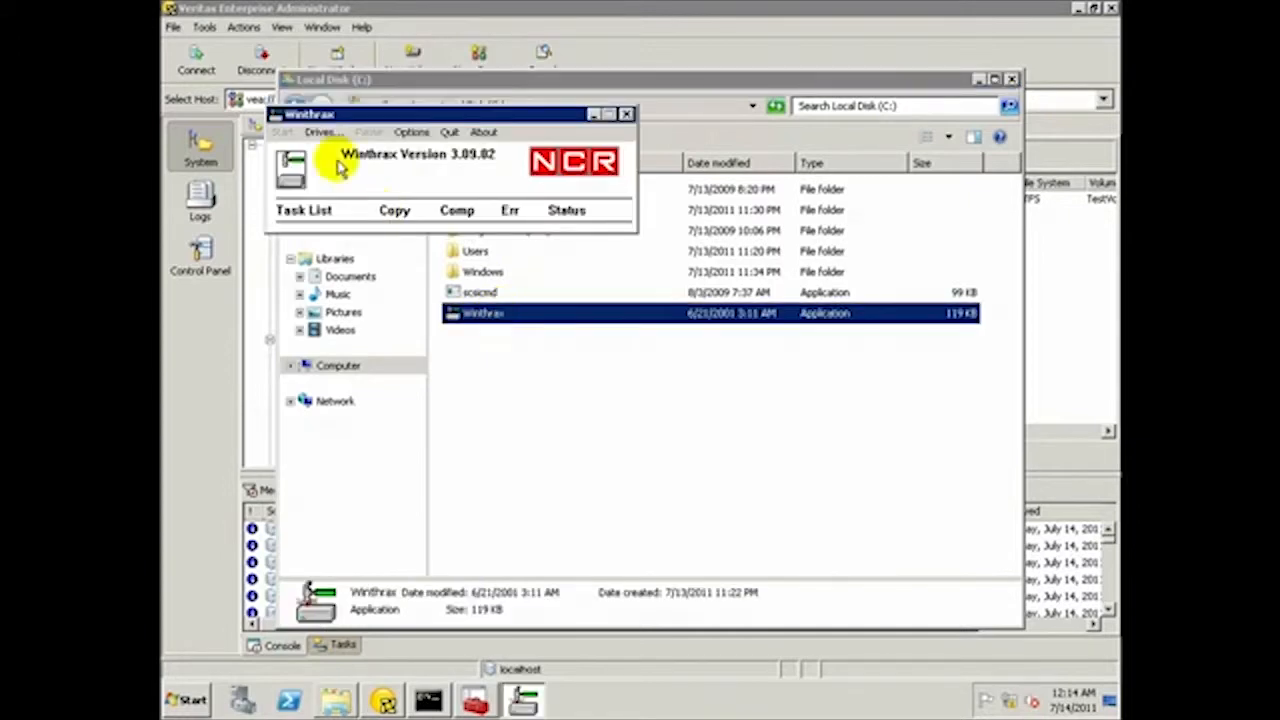
pyautogui.click(320, 132)
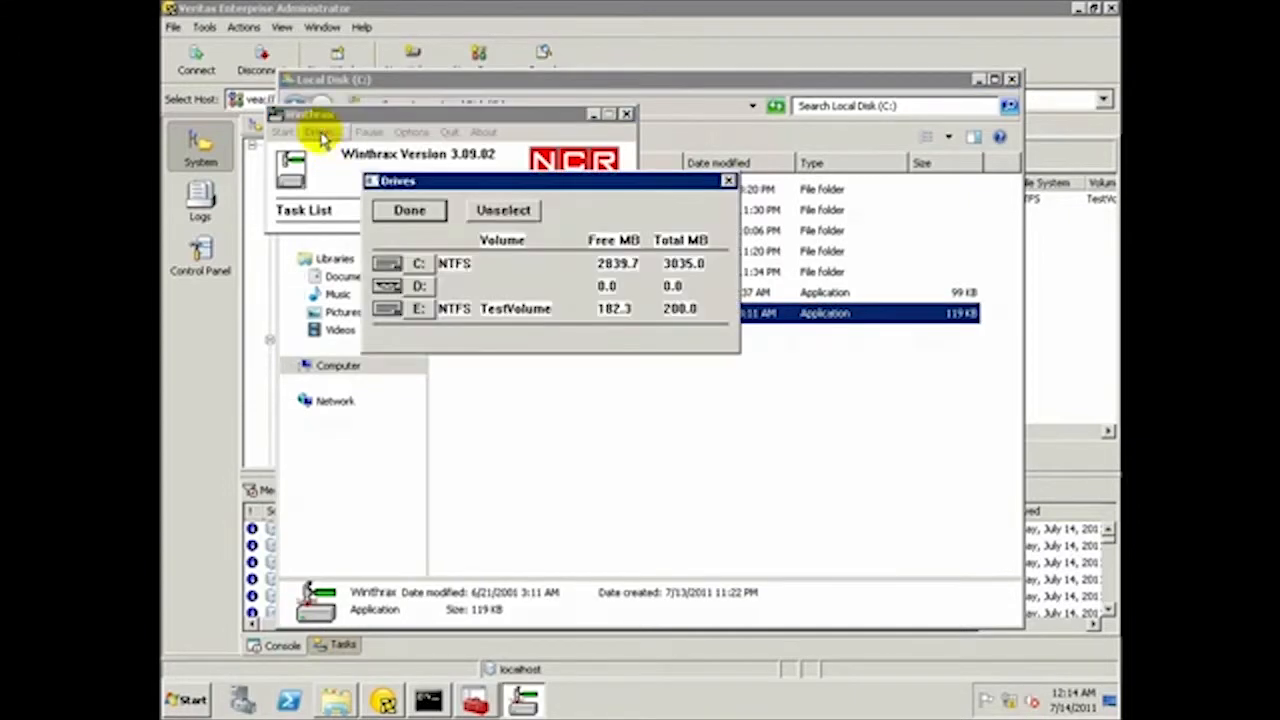
pyautogui.click(420, 309)
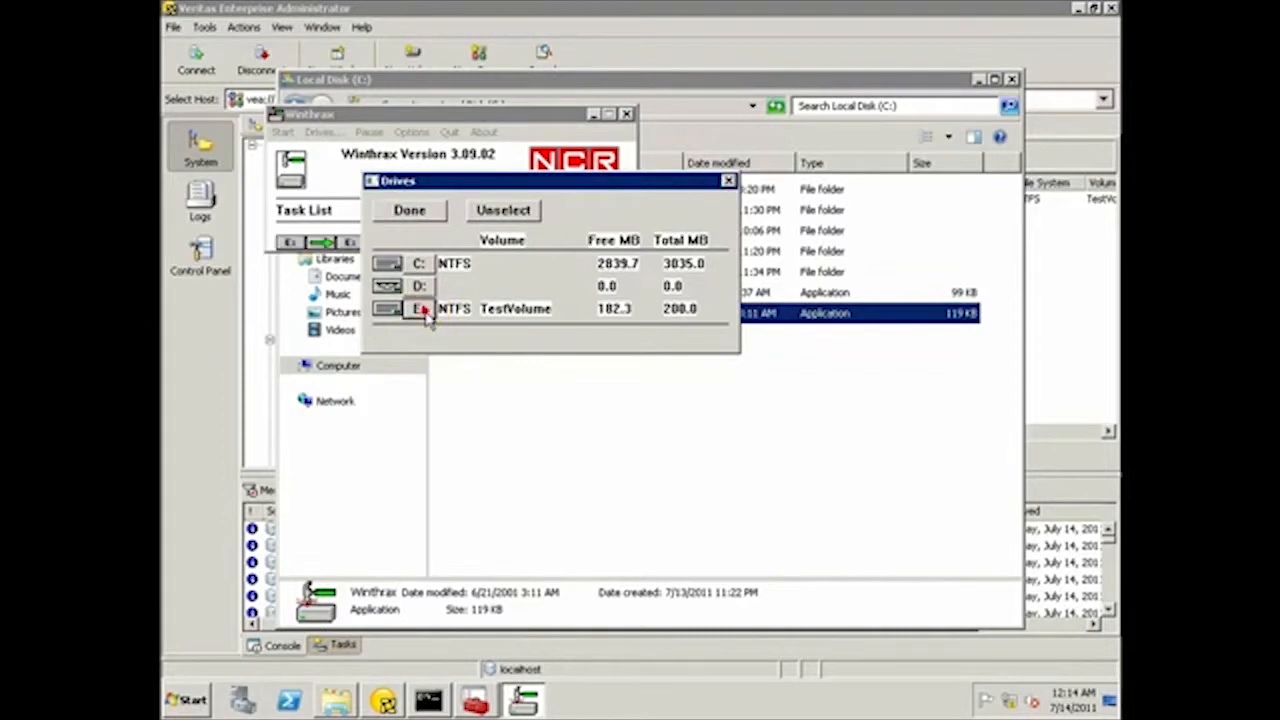
pyautogui.click(418, 209)
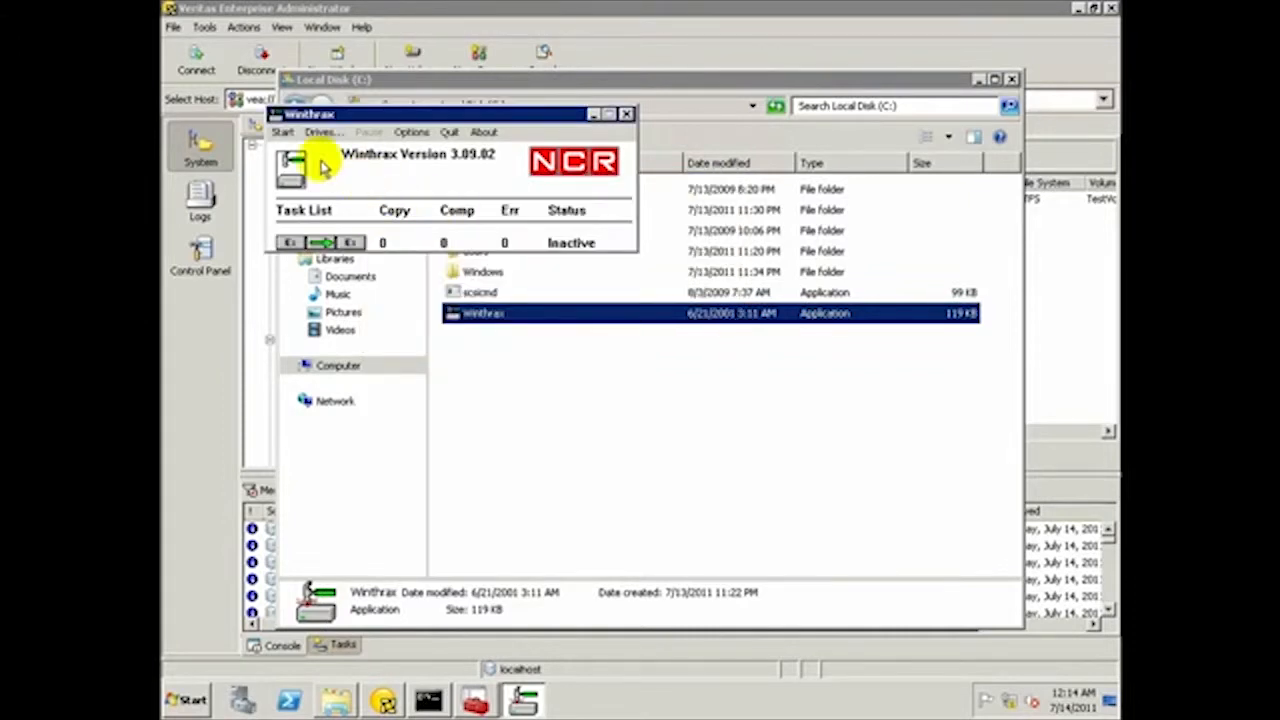
pyautogui.click(280, 132)
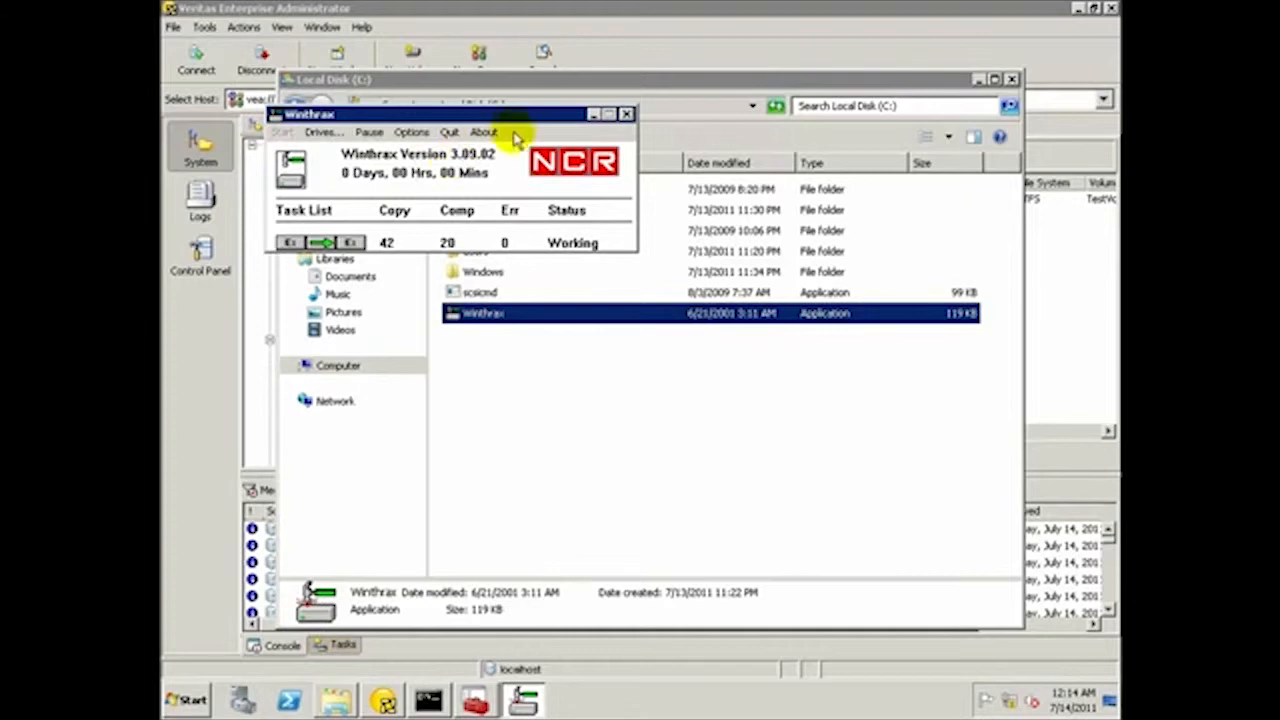
pyautogui.click(593, 116)
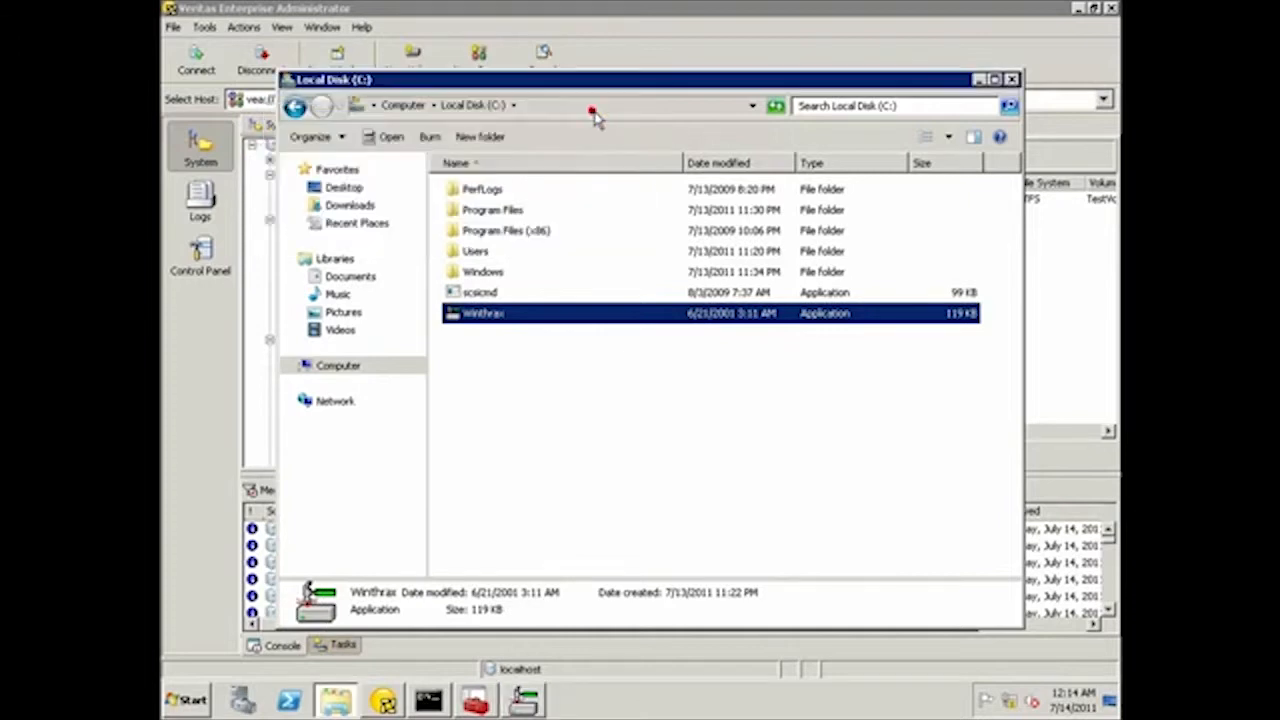
pyautogui.click(981, 80)
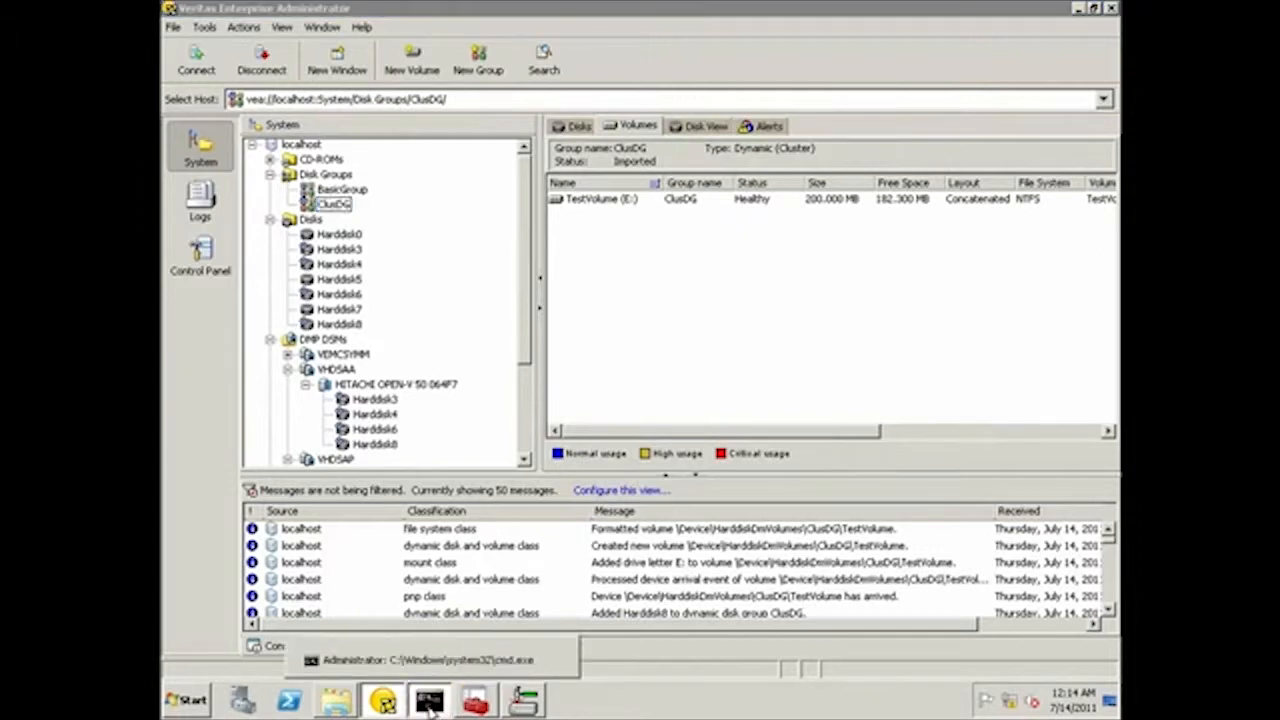
# - Check which disk holds TestVolume and monitor its path I/O with vxdmpadm iostat showdevice interval=2 harddisk3 in the command console, then stop the monitoring
pyautogui.click(430, 703)
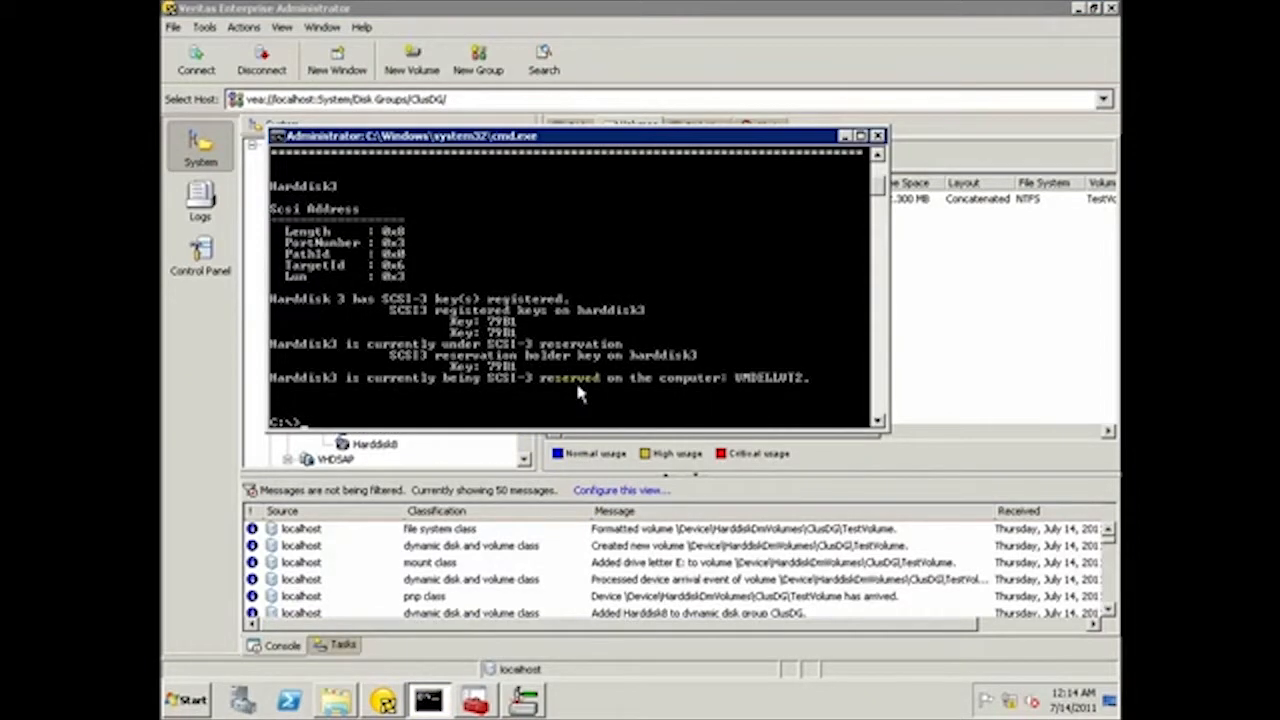
pyautogui.write('vxdmpadm lostat')
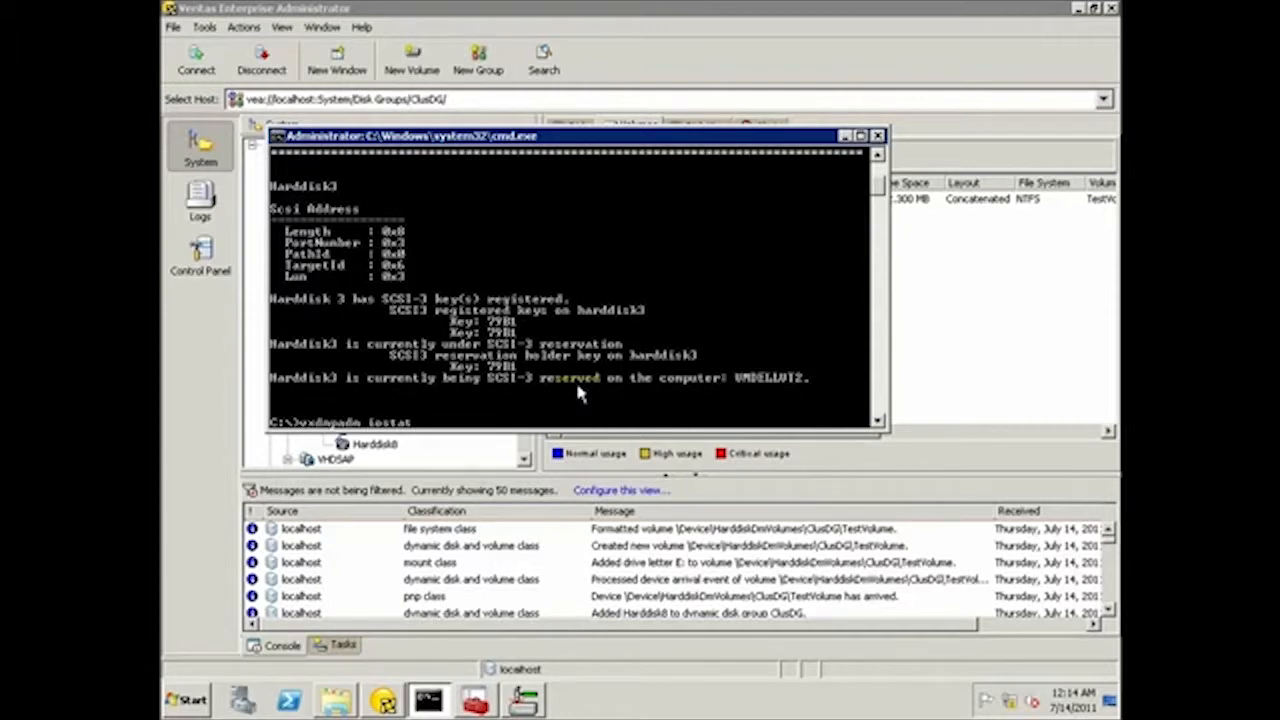
pyautogui.write(' showdevice interval=2 ')
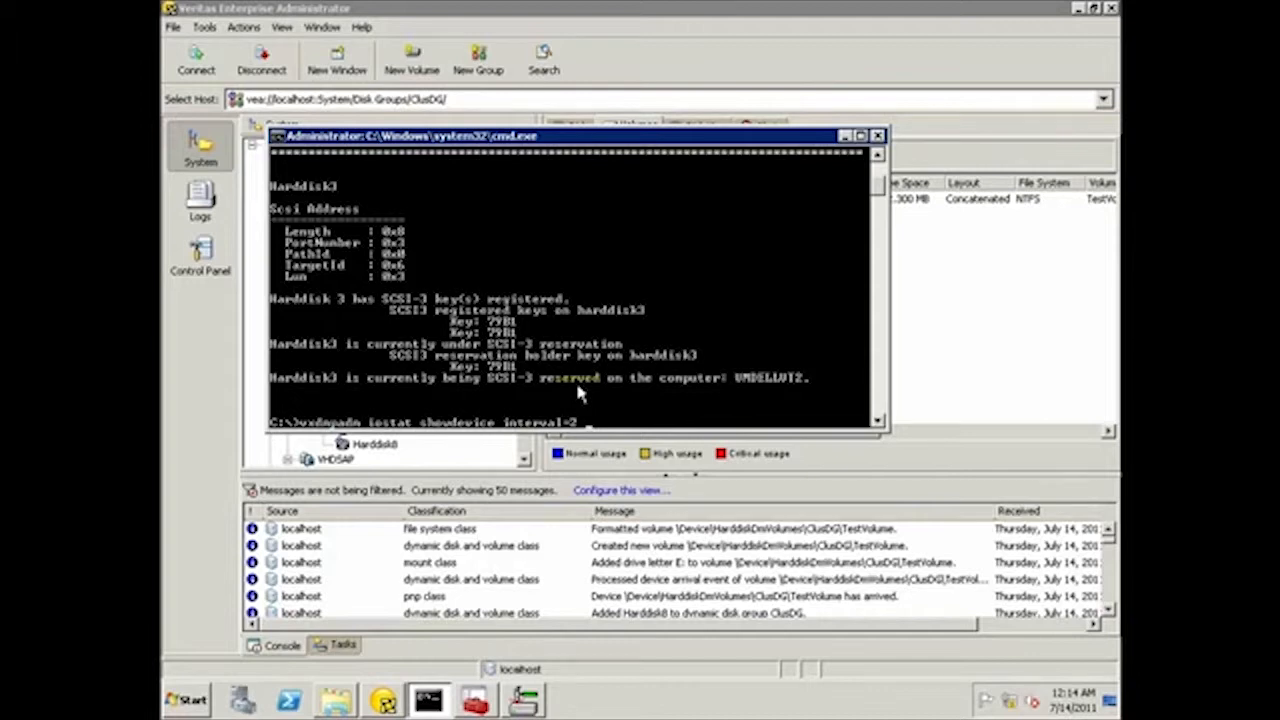
pyautogui.write('harddisk')
pyautogui.hotkey('alt', 'Tab')
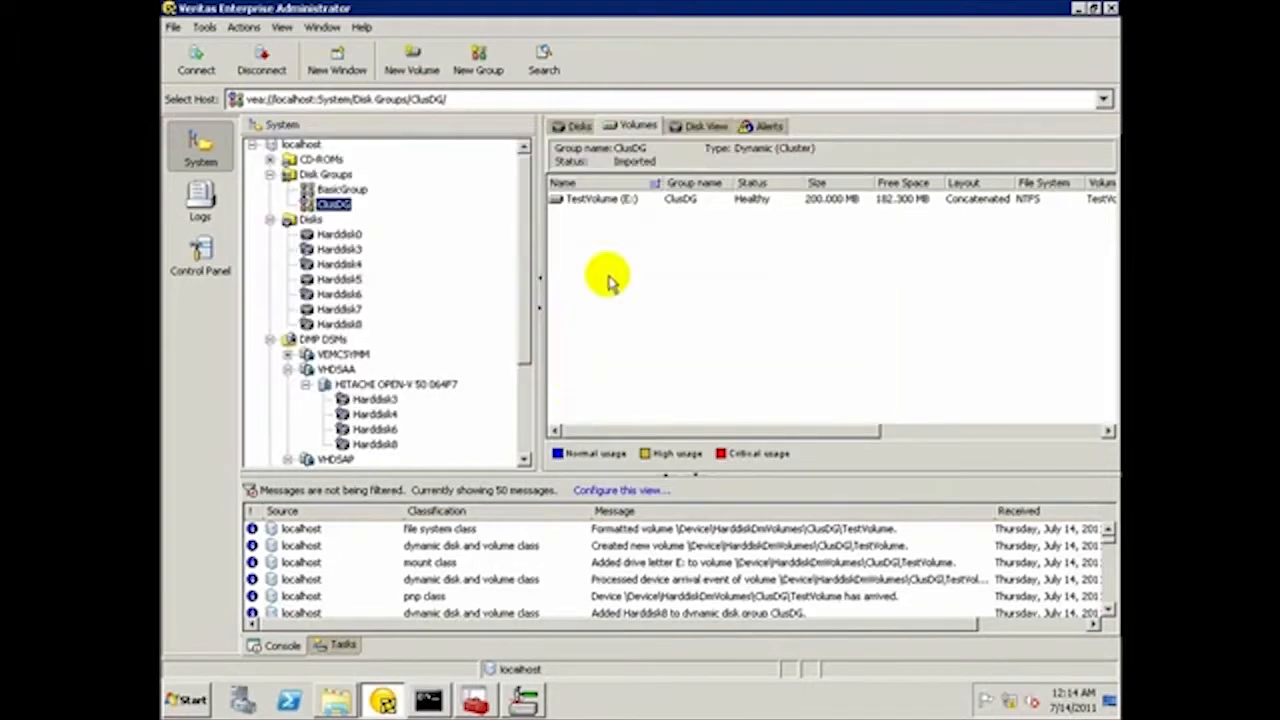
pyautogui.doubleClick(618, 201)
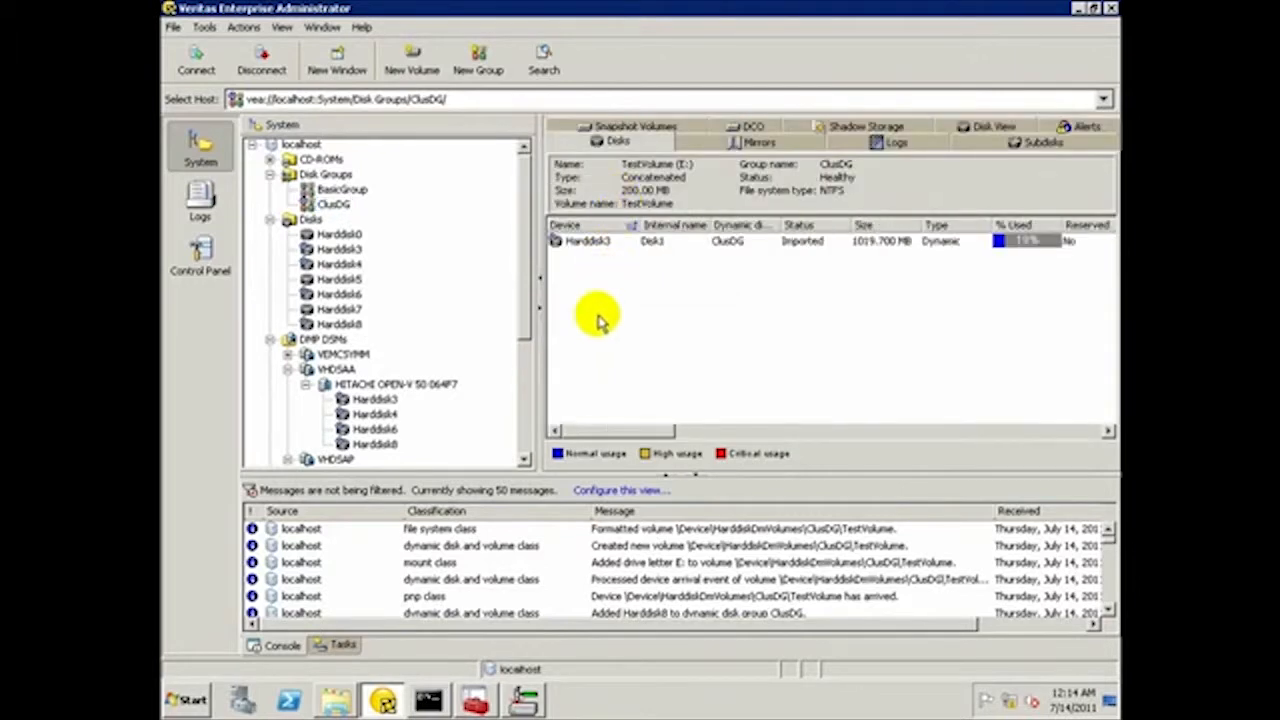
pyautogui.hotkey('alt', 'Tab')
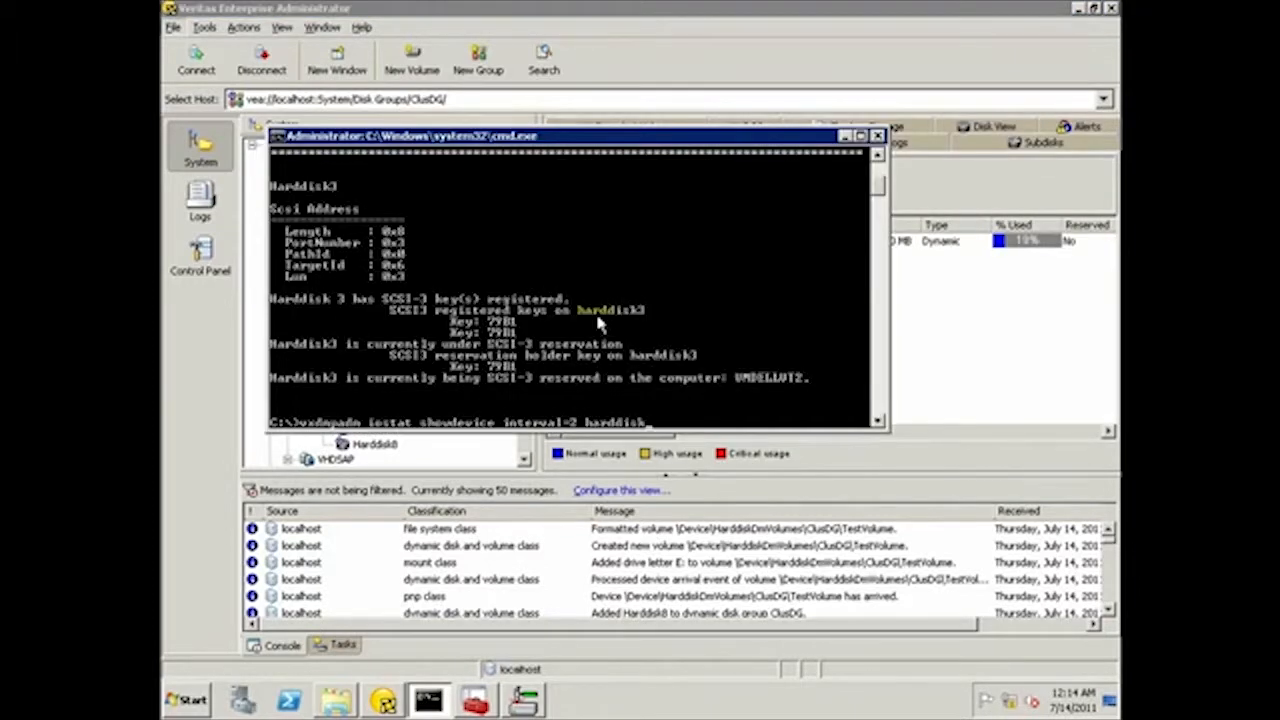
pyautogui.write('3')
pyautogui.press('Return')
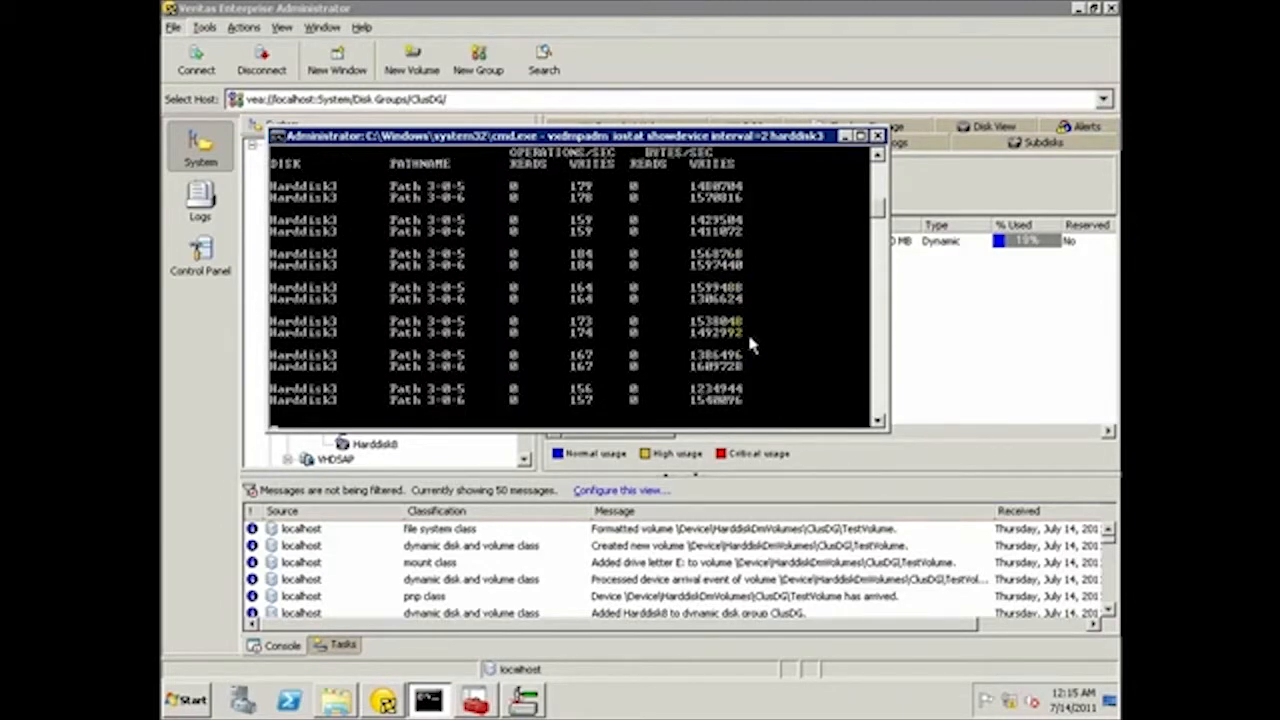
pyautogui.hotkey('ctrl', 'c')
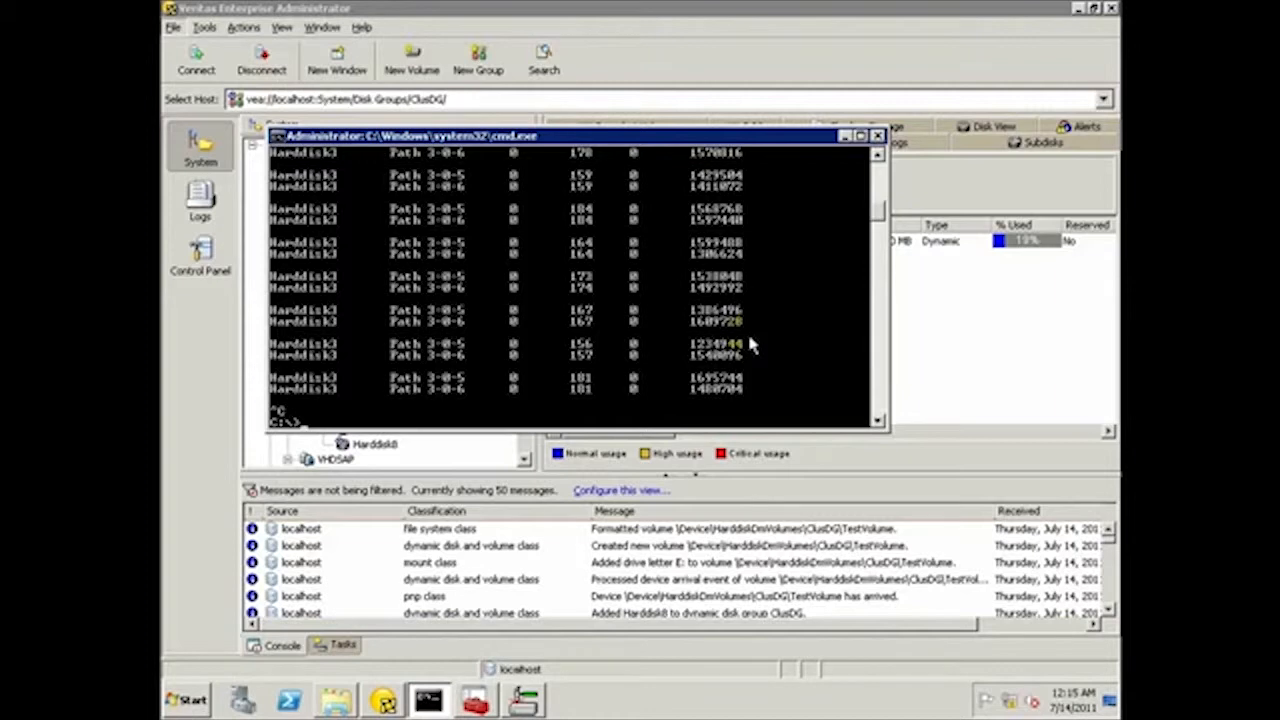
# - Clear the console and run vxdmpadm setmpioparam PathVerifyEnabled=1 PathVerificationPeriod=25 dsmName=ALL to enable path verification on all DSMs
pyautogui.write('cls')
pyautogui.press('Return')
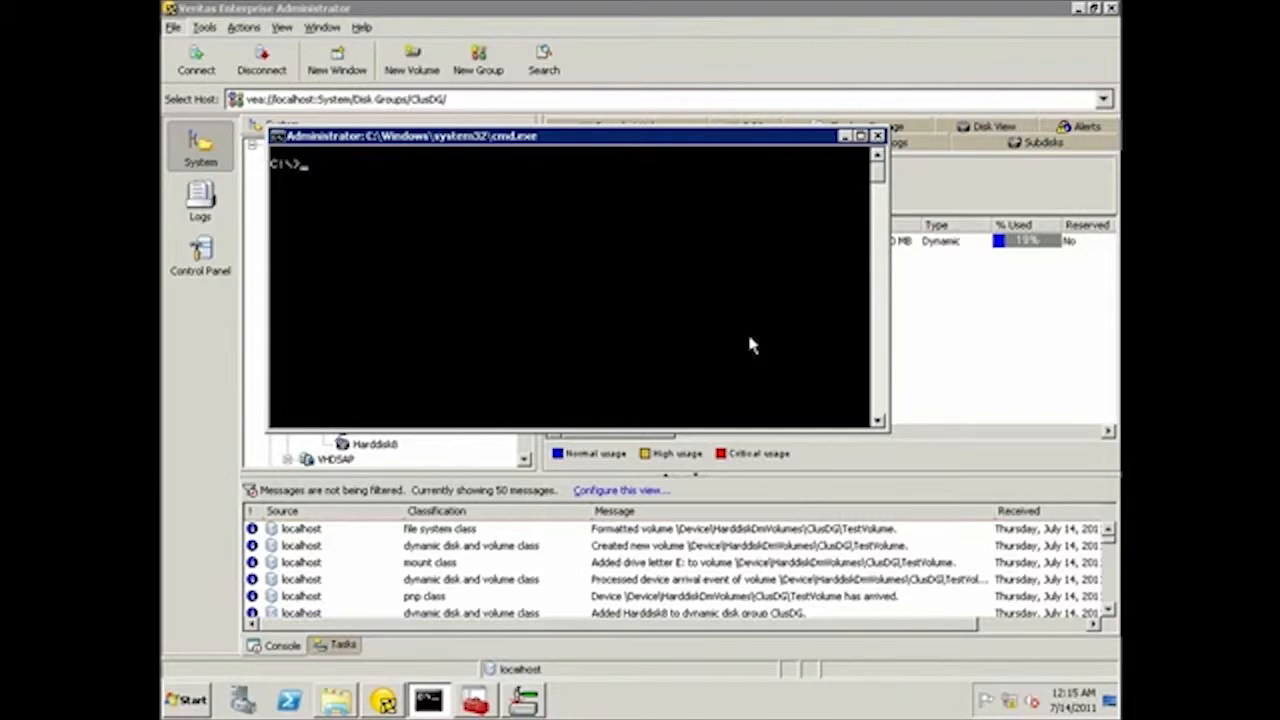
pyautogui.write('vxdmpadm setmp')
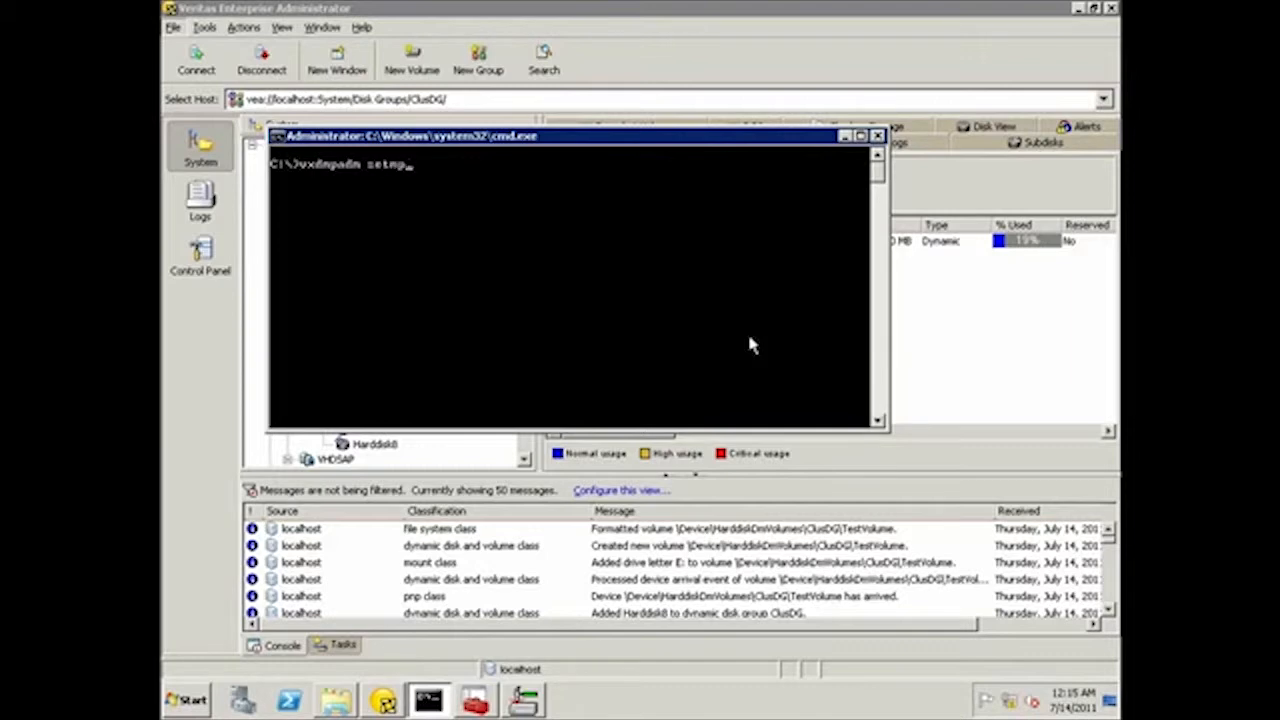
pyautogui.write('ioparam PathV')
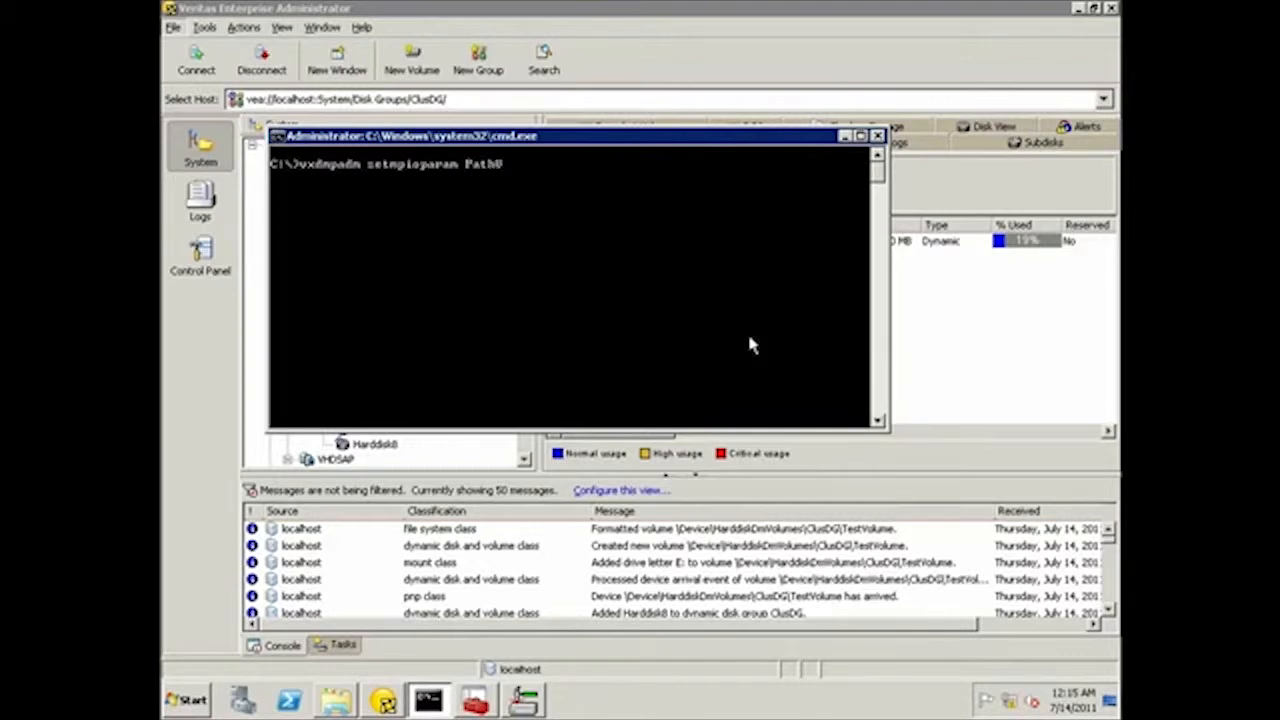
pyautogui.write('erifyEnabled=1')
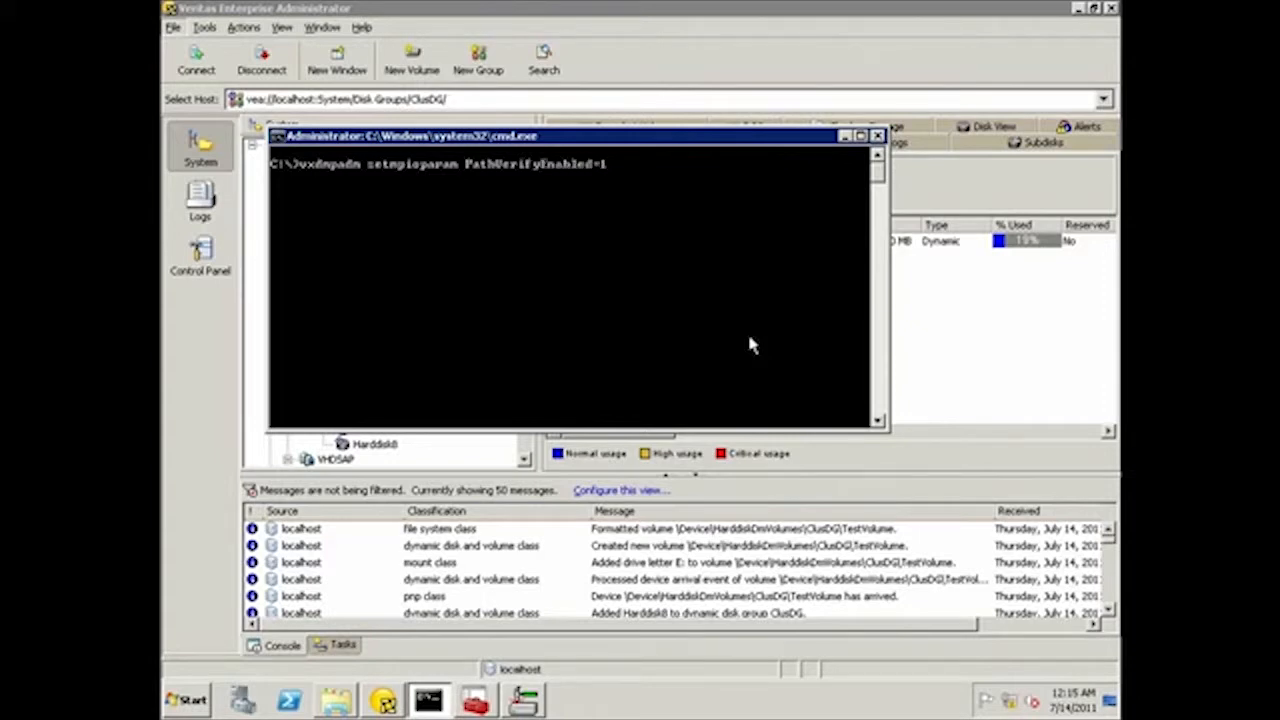
pyautogui.write(' PathVer')
pyautogui.write('ificai')
pyautogui.write('ion')
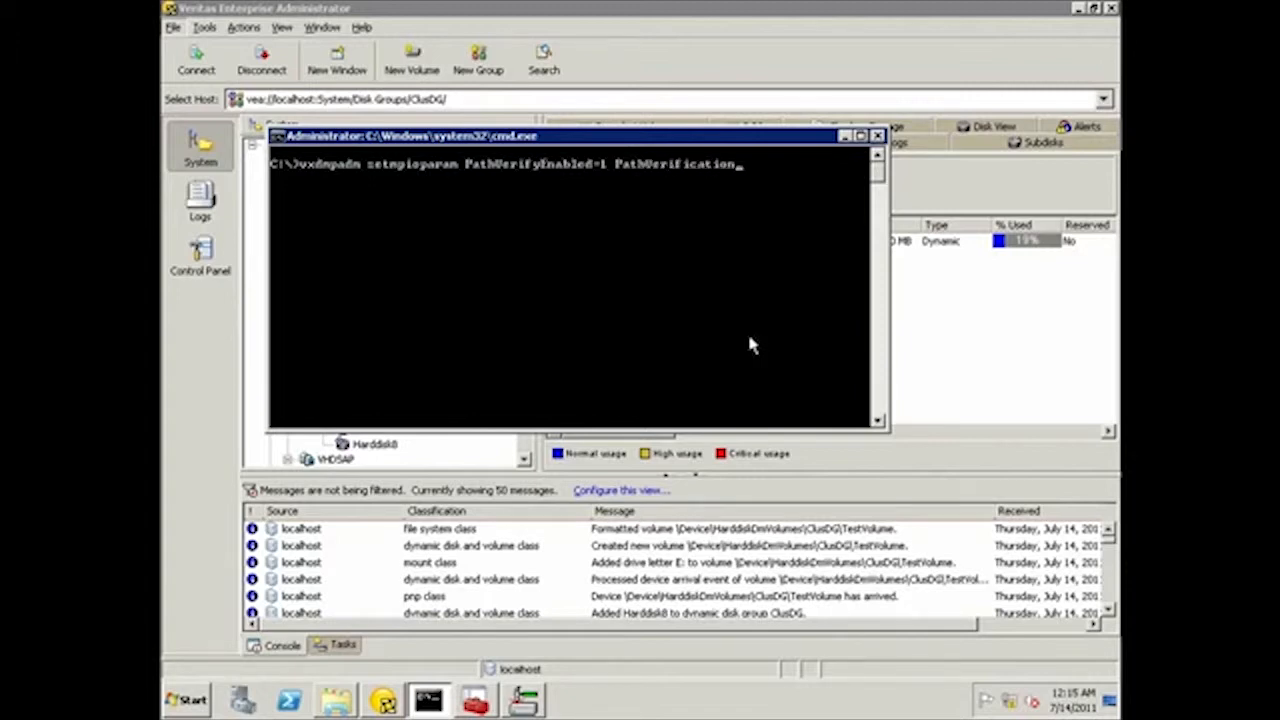
pyautogui.write('Period=25 dsmName=ALL')
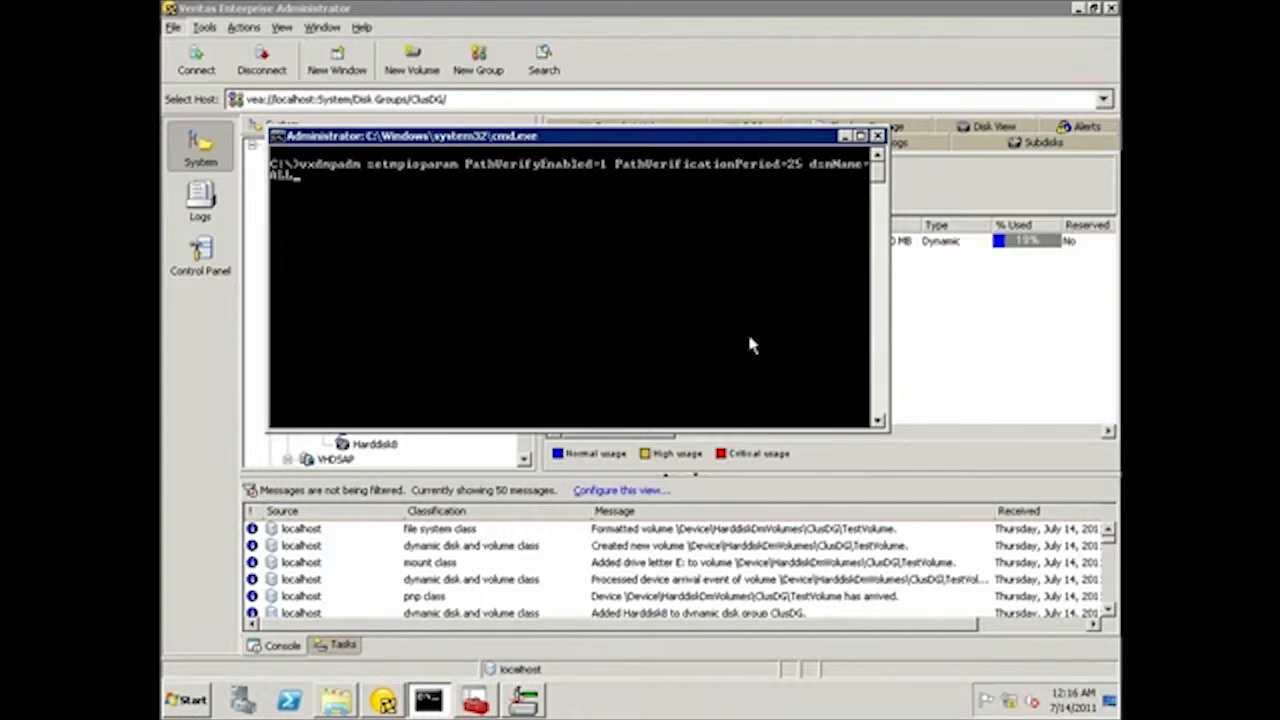
pyautogui.press('Return')
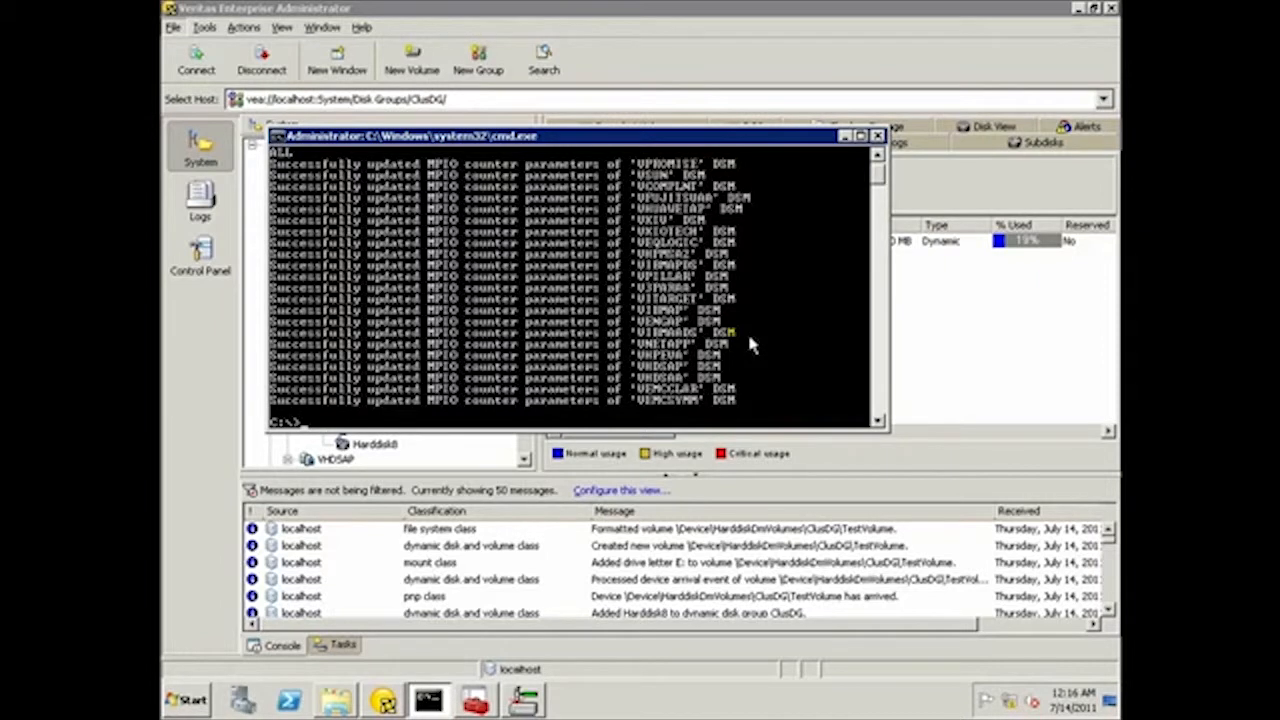
# - List the MPIO parameters of all DSMs with vxdmpadm getmpioparam dsmName=ALL
pyautogui.write('vxdmp')
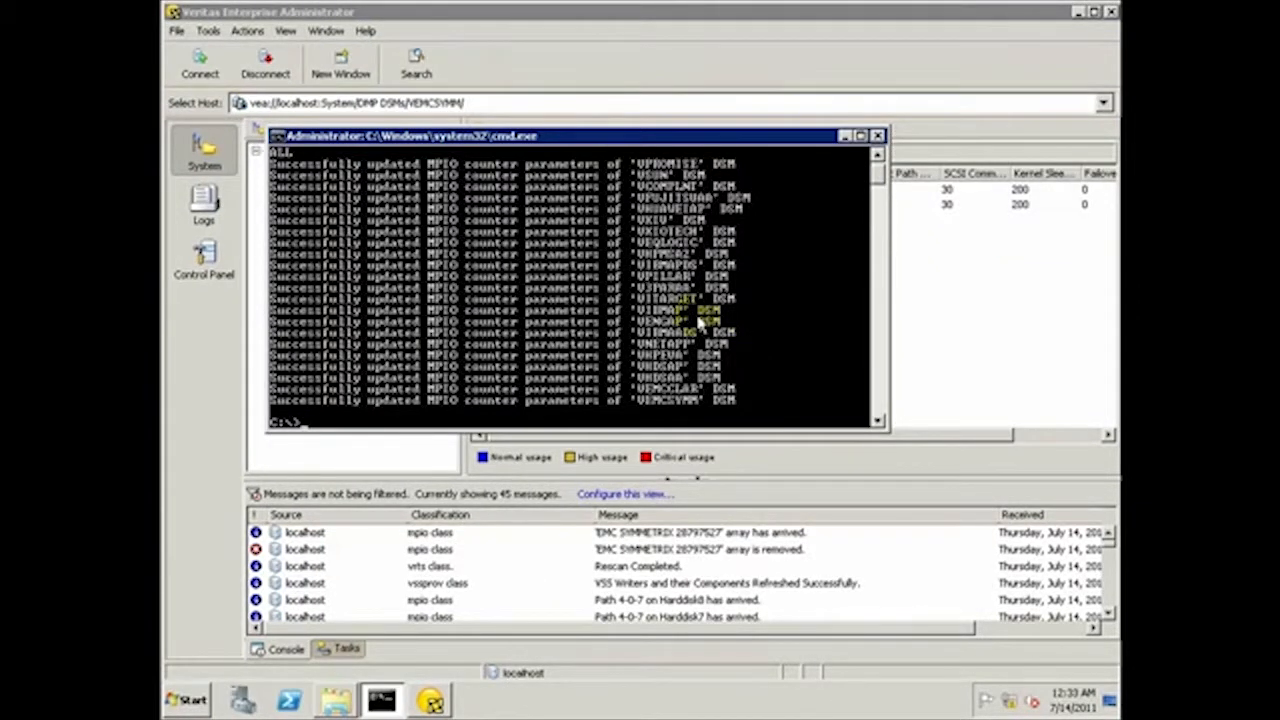
pyautogui.write('vxdmpadm getmp')
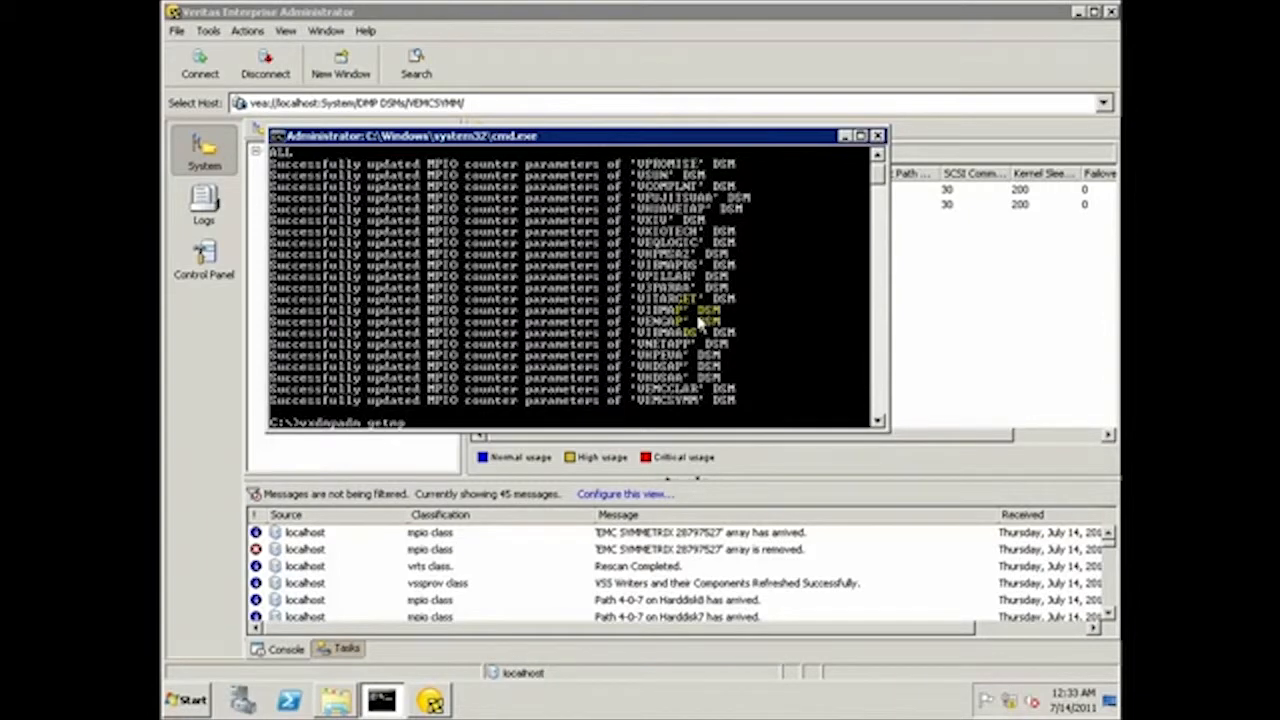
pyautogui.write('ioparam dsmName=ALL')
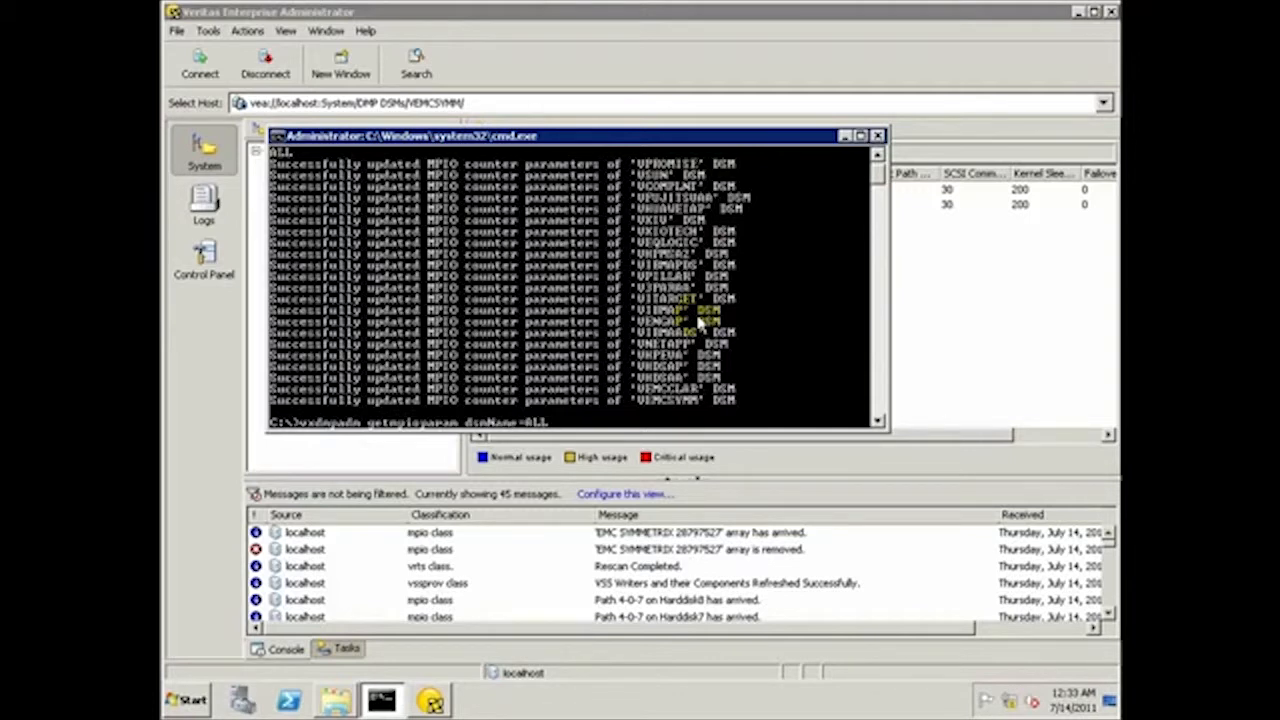
pyautogui.press('Return')
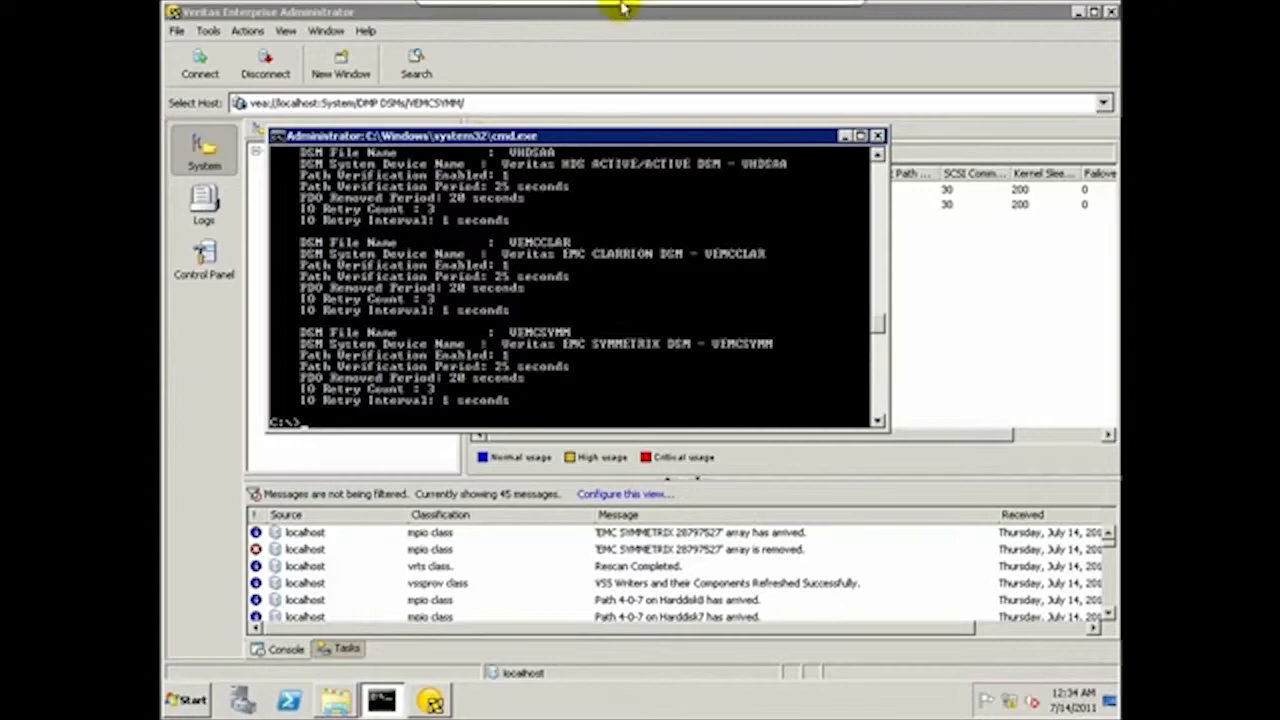
pyautogui.moveTo(800, 10)
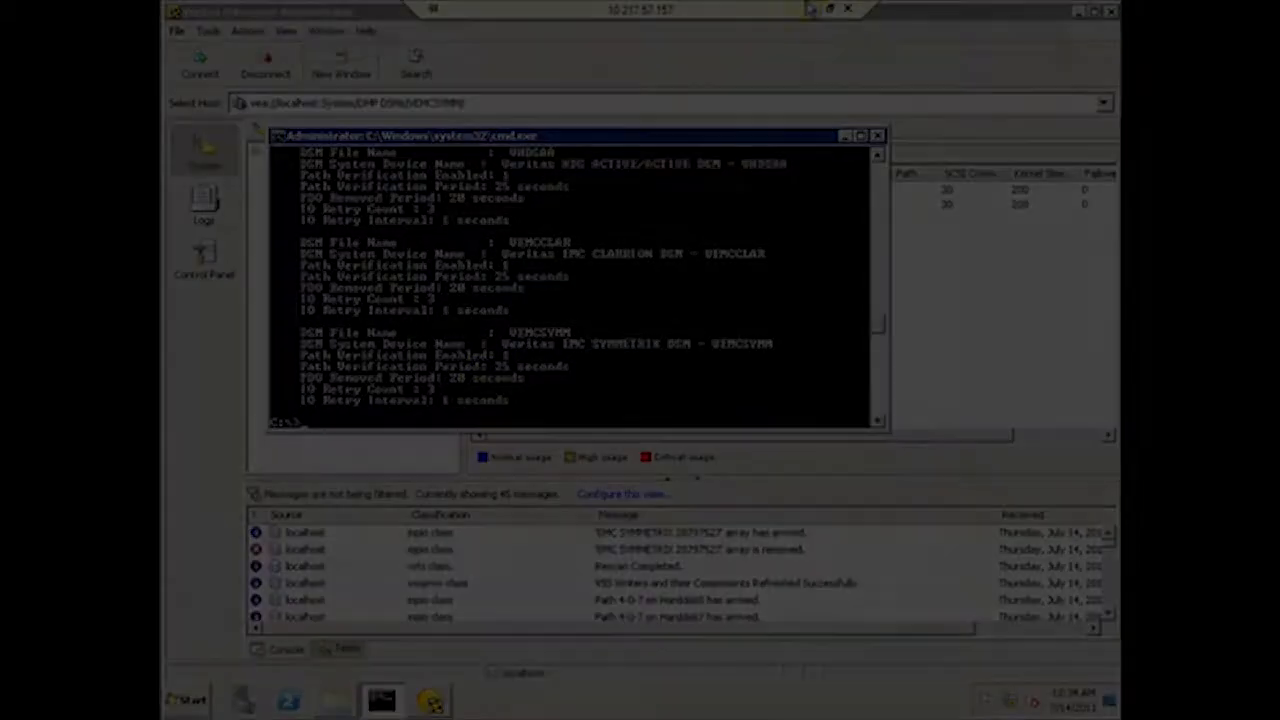